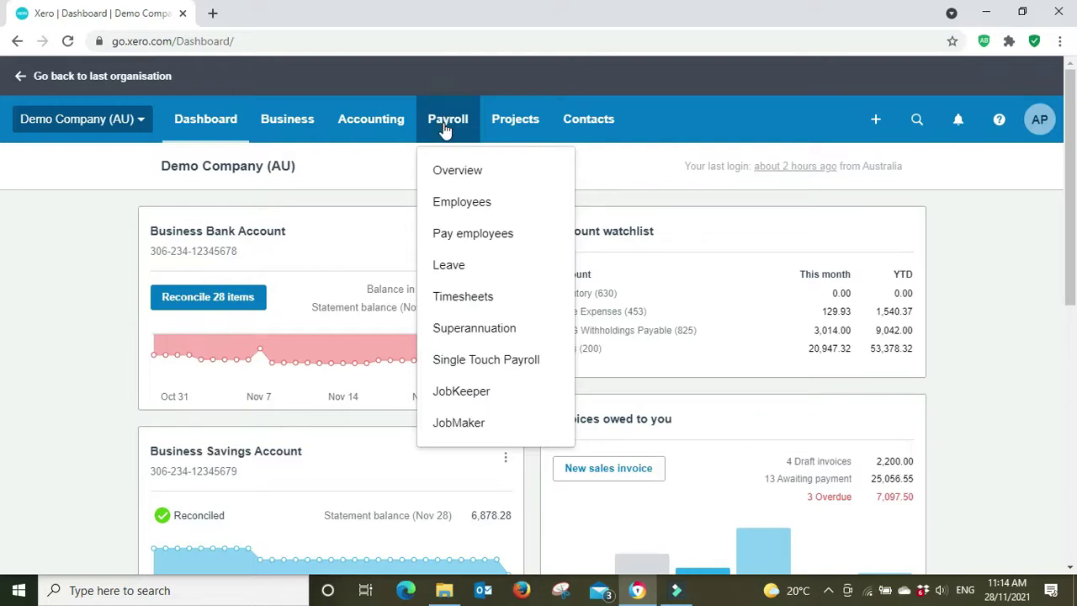
Go from the Dashboard to the Payroll Timesheets list
{"action": "left_click", "coordinate": [461, 302]}
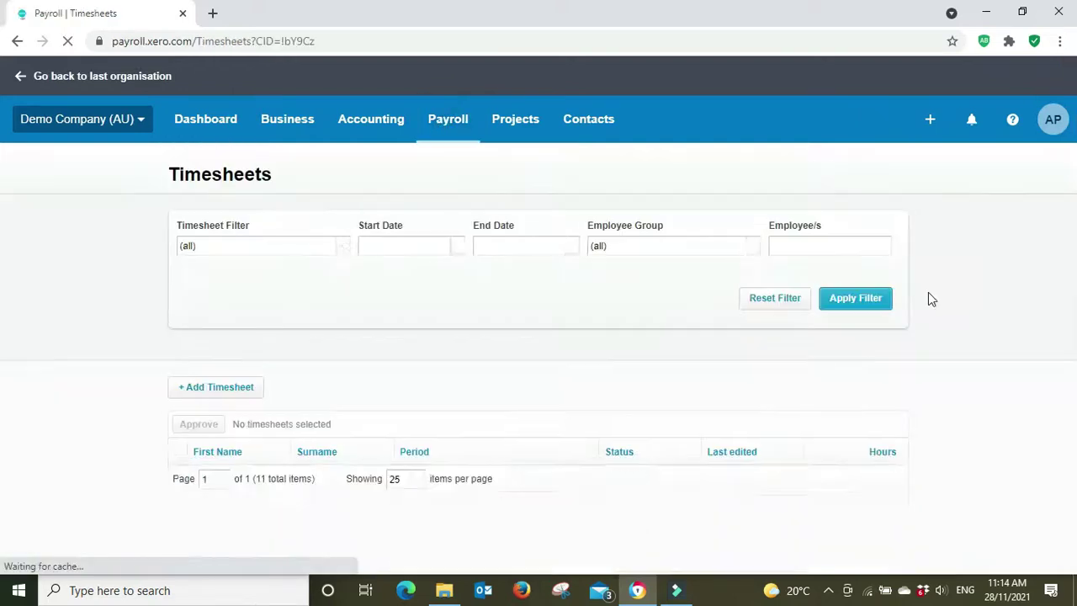
Duplicate the timesheets tab and go to the Pay employees pay runs in the copy
{"action": "right_click", "coordinate": [116, 11]}
{"action": "left_click", "coordinate": [185, 122]}
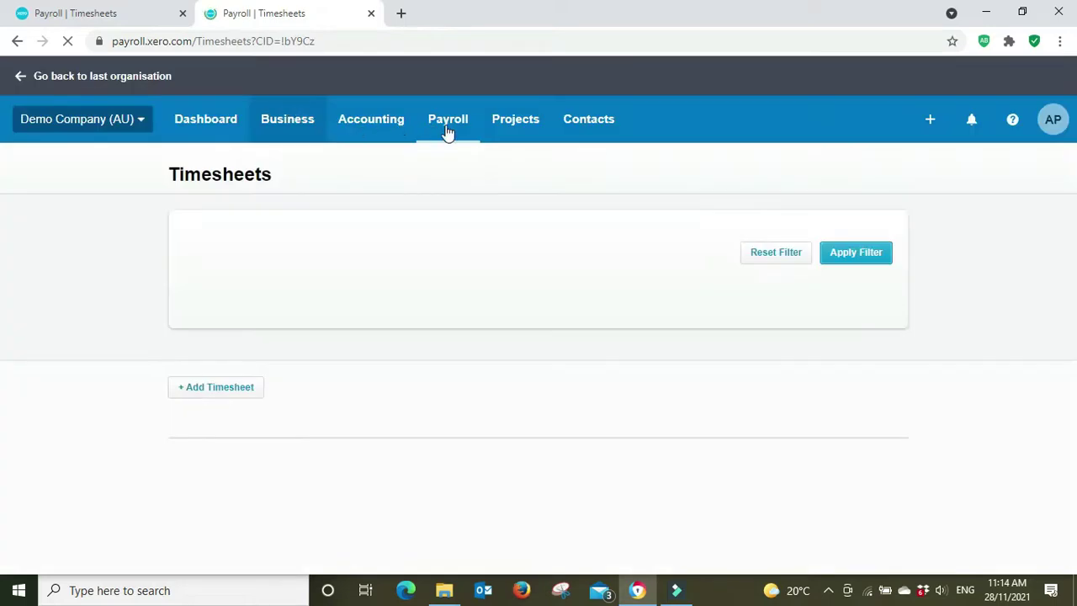
{"action": "left_click", "coordinate": [447, 132]}
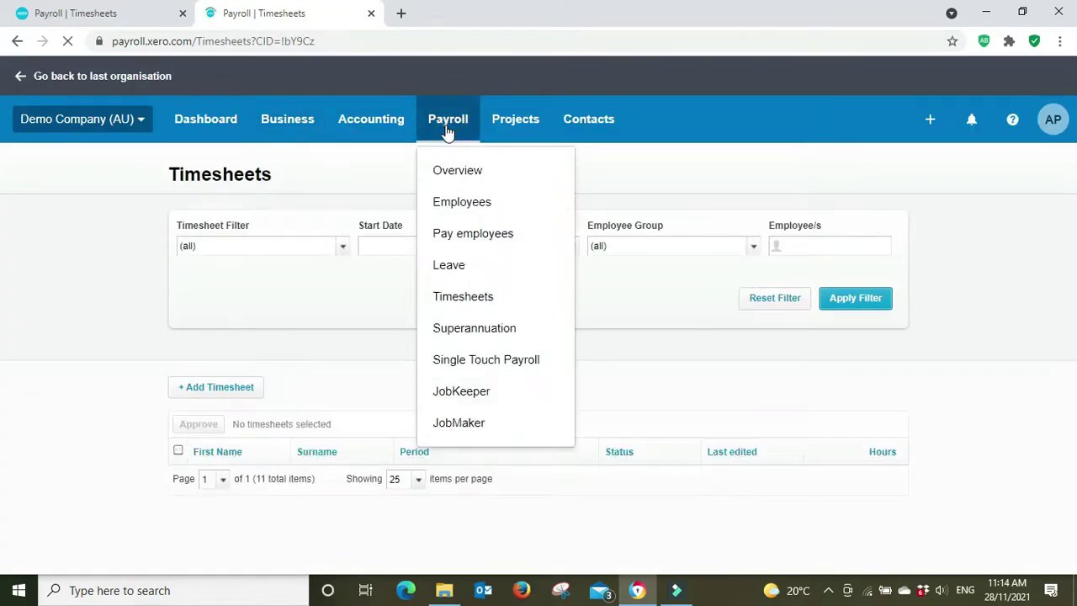
{"action": "left_click", "coordinate": [463, 238]}
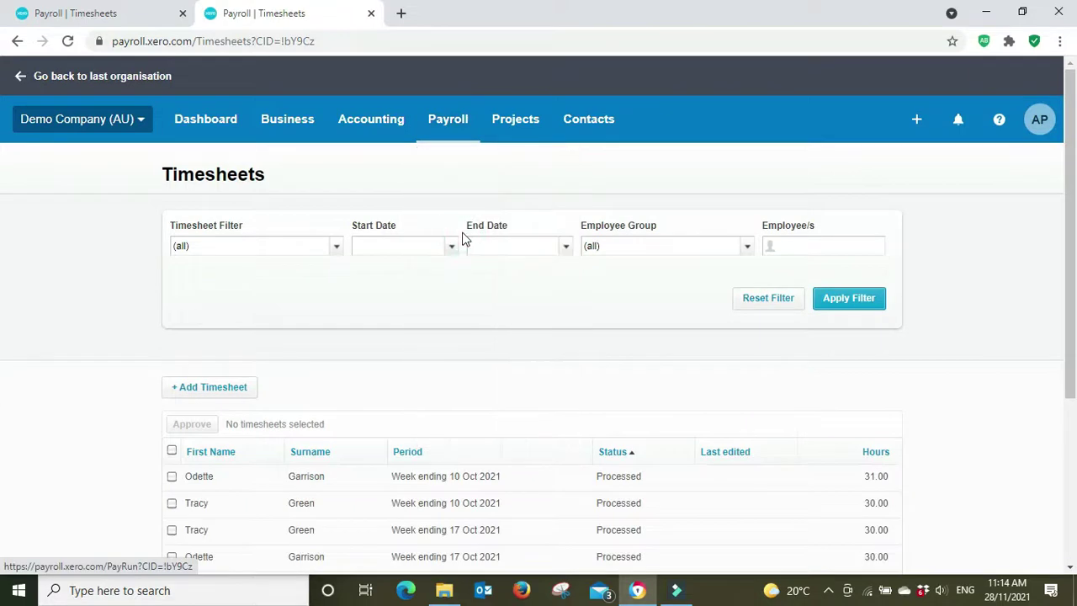
Delete the draft pay run for the fortnight ending 14 Nov 2021
{"action": "left_click", "coordinate": [367, 358]}
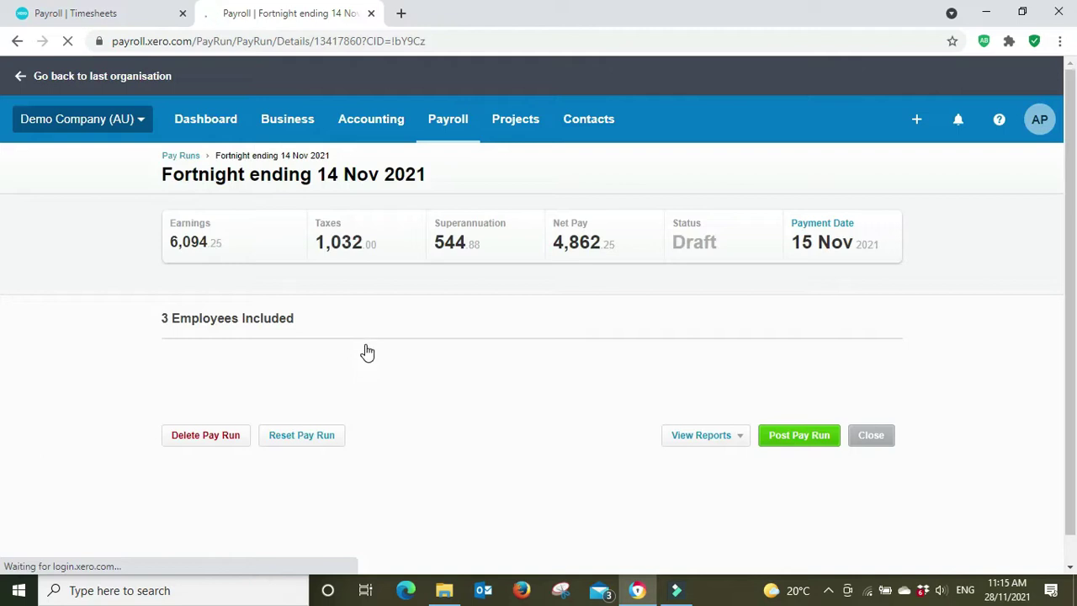
{"action": "scroll", "coordinate": [252, 404], "scroll_direction": "down", "scroll_amount": 1}
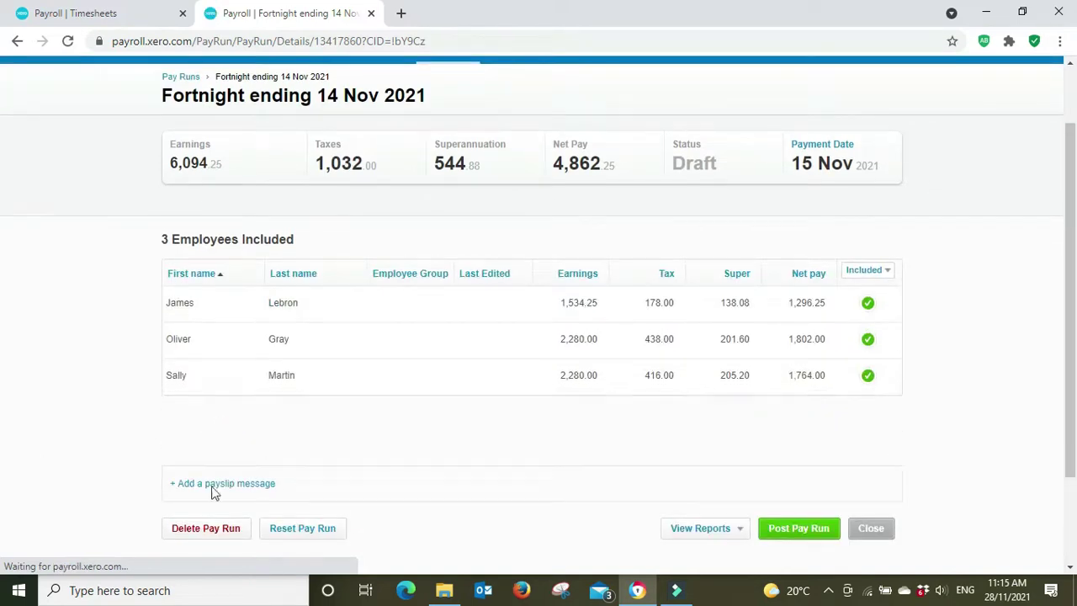
{"action": "left_click", "coordinate": [205, 528]}
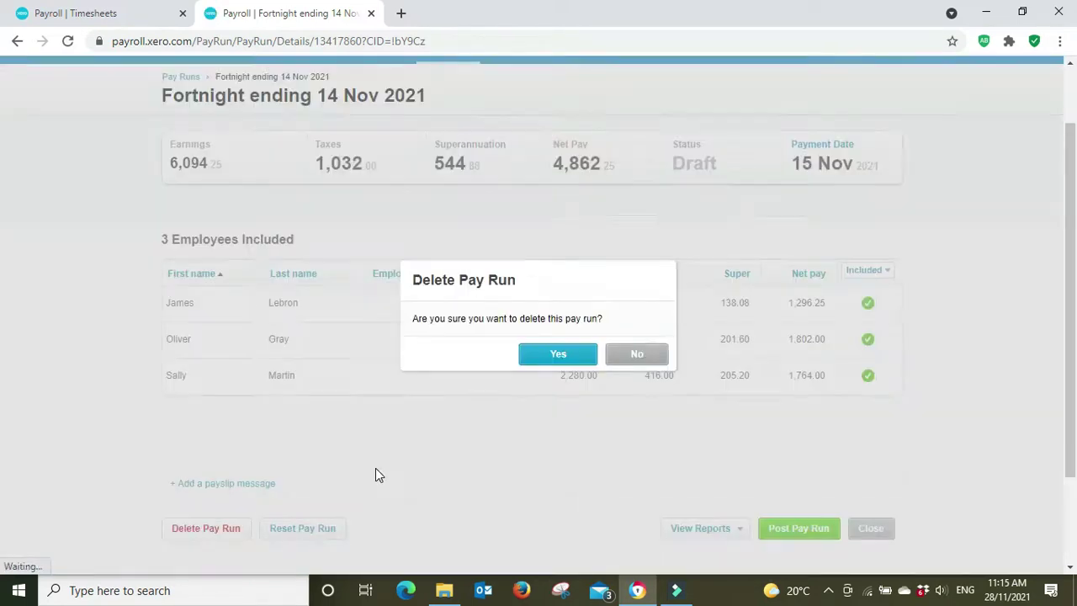
{"action": "left_click", "coordinate": [527, 360]}
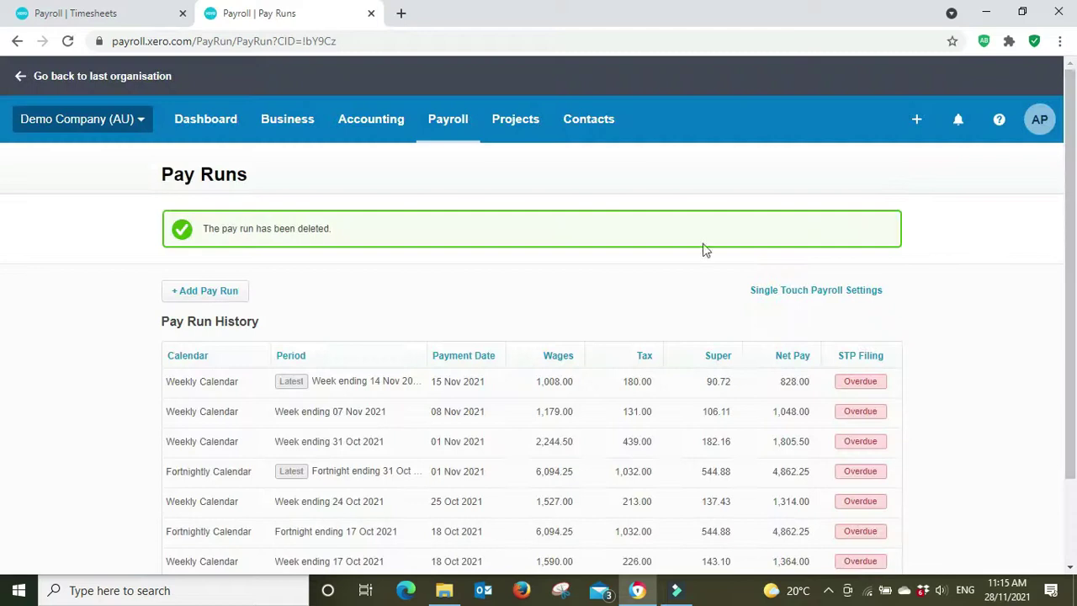
Add a pay run for 'Fortnightly Calendar : Fortnight ending 14 Nov 2021'
{"action": "left_click", "coordinate": [220, 293]}
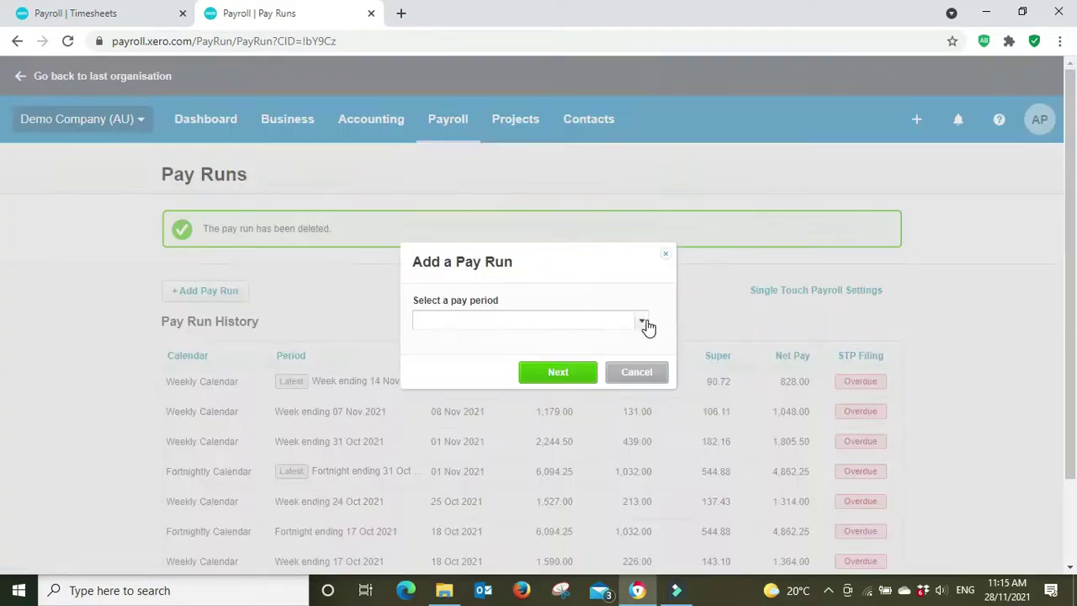
{"action": "left_click", "coordinate": [644, 324]}
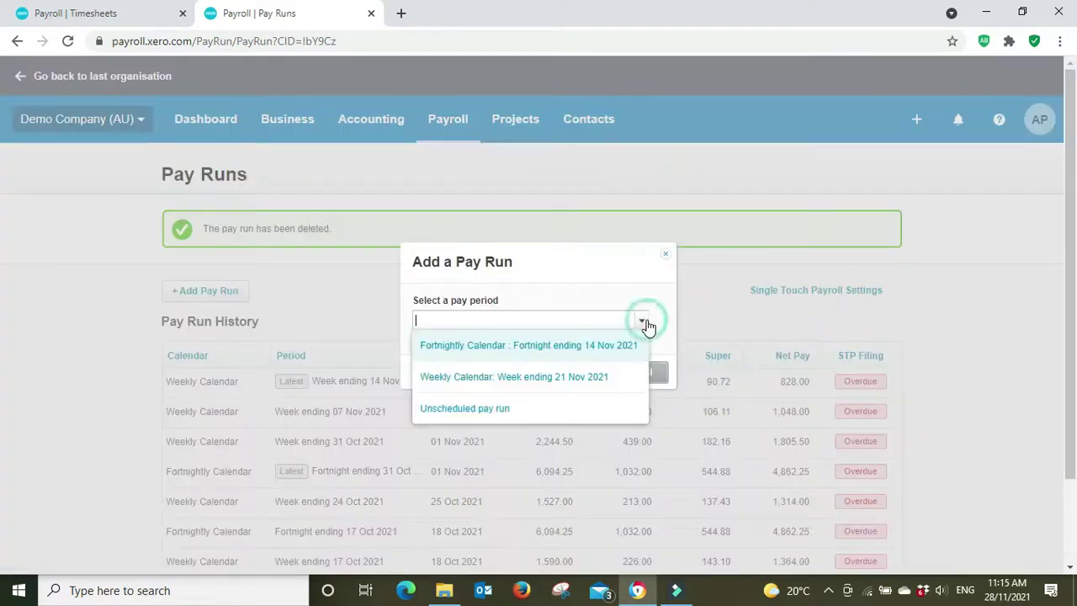
{"action": "left_click", "coordinate": [530, 345]}
{"action": "left_click", "coordinate": [557, 372]}
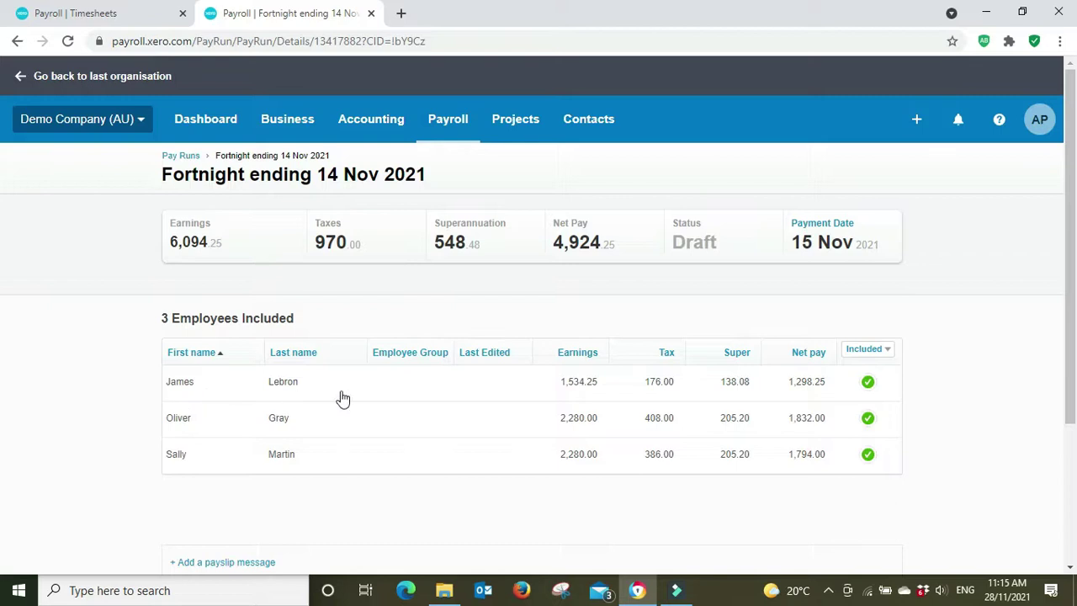
Open the first employee's payslip, showing net pay 1,298.25
{"action": "left_click", "coordinate": [812, 387]}
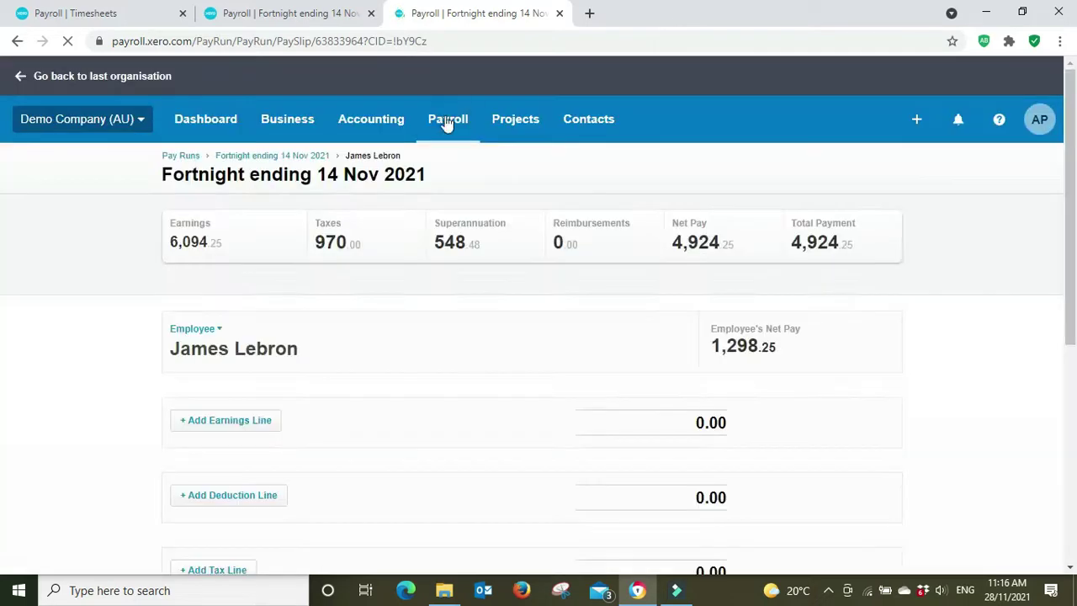
Open the first employee's Pay Template: 38 hours weekly, 40,000.00 salary
{"action": "left_click", "coordinate": [447, 120]}
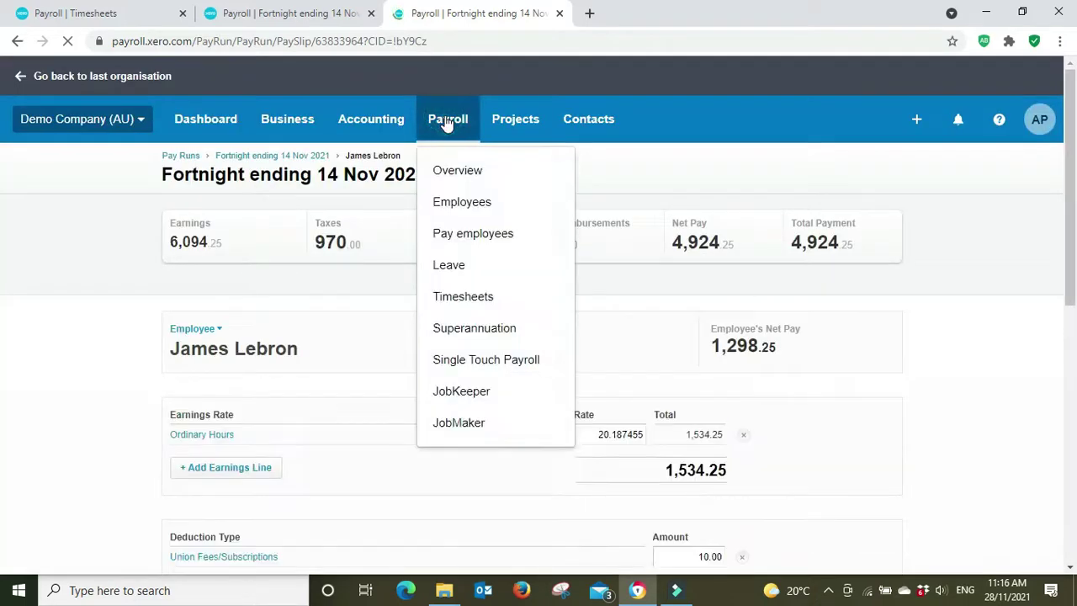
{"action": "left_click", "coordinate": [468, 204]}
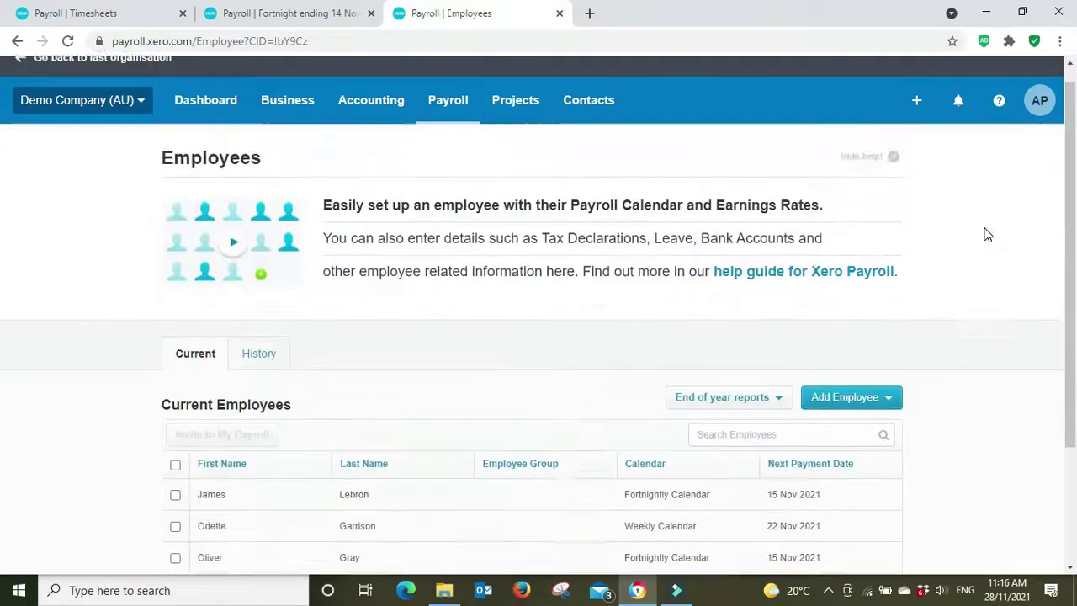
{"action": "scroll", "coordinate": [673, 336], "scroll_direction": "down", "scroll_amount": 2}
{"action": "left_click", "coordinate": [363, 357]}
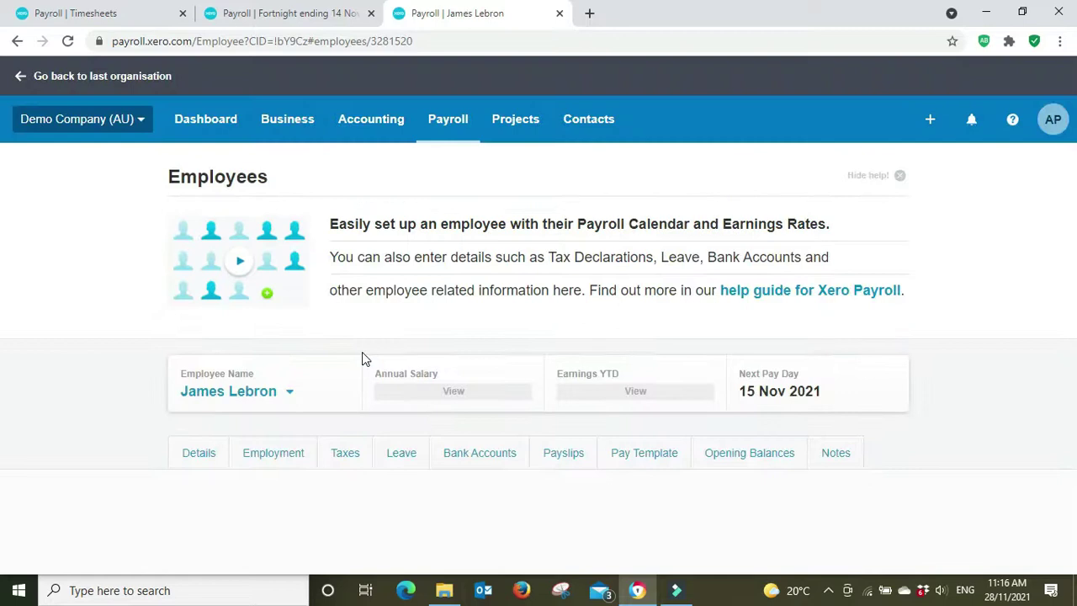
{"action": "left_click", "coordinate": [652, 462]}
{"action": "scroll", "coordinate": [2, 306], "scroll_direction": "down", "scroll_amount": 2}
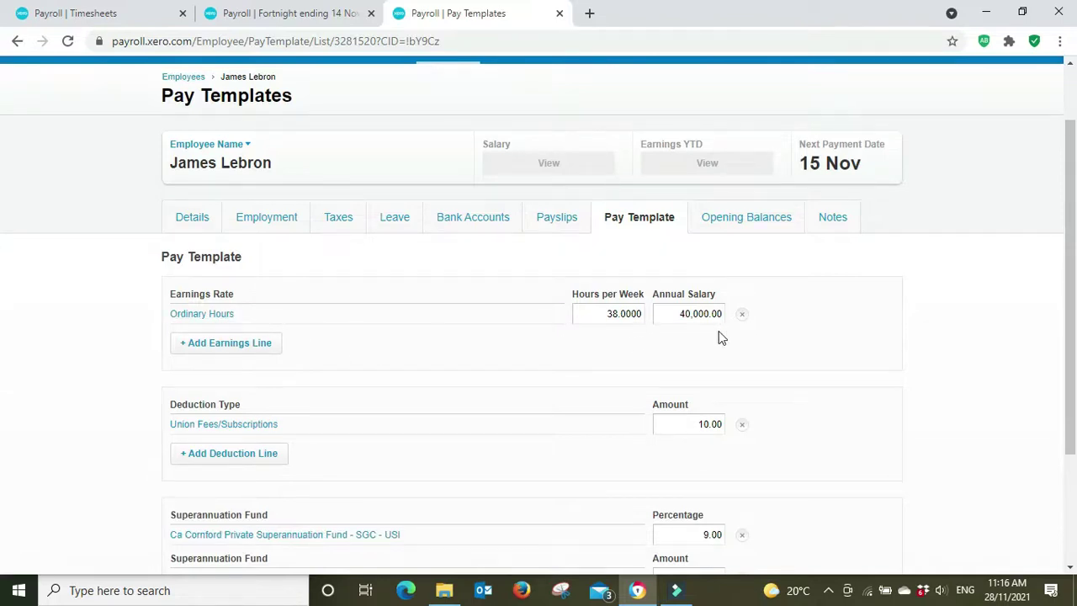
Compare the pay template against the payslip, ending on the payslip
{"action": "left_click", "coordinate": [283, 12]}
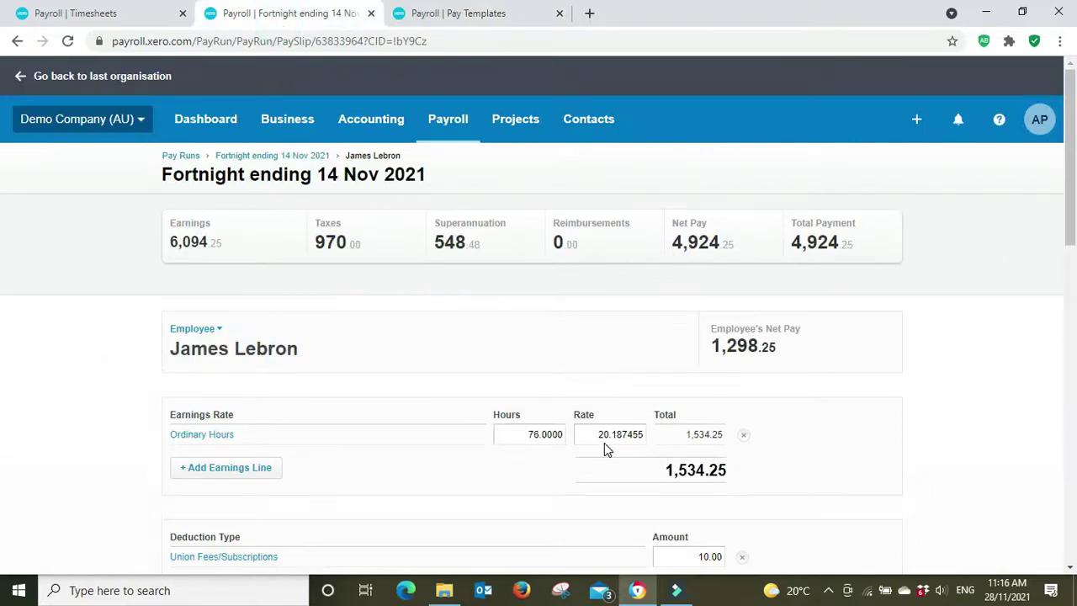
{"action": "left_click", "coordinate": [493, 11]}
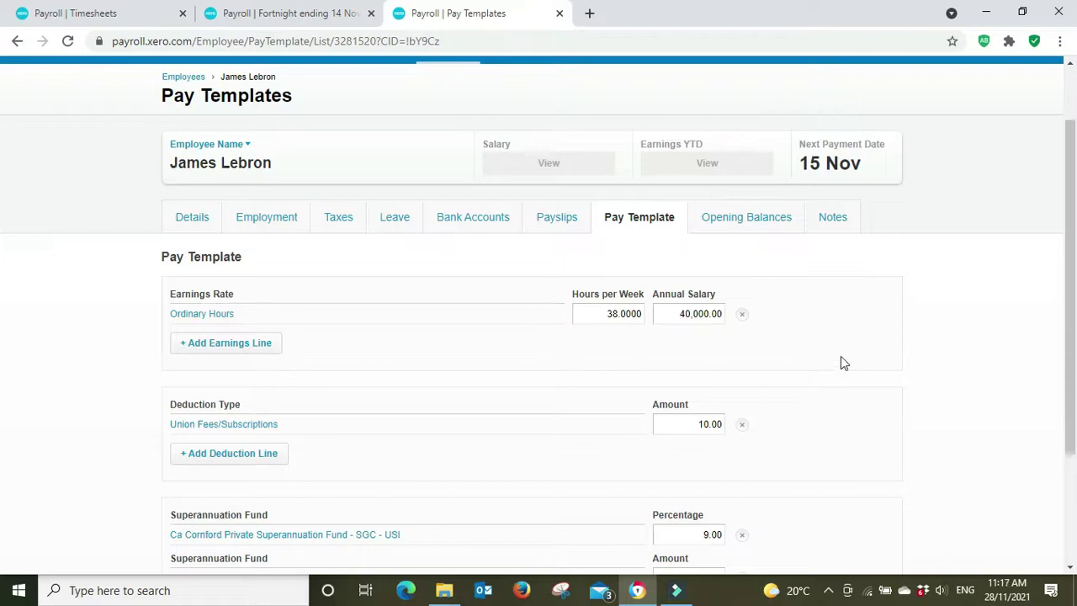
{"action": "left_click", "coordinate": [247, 9]}
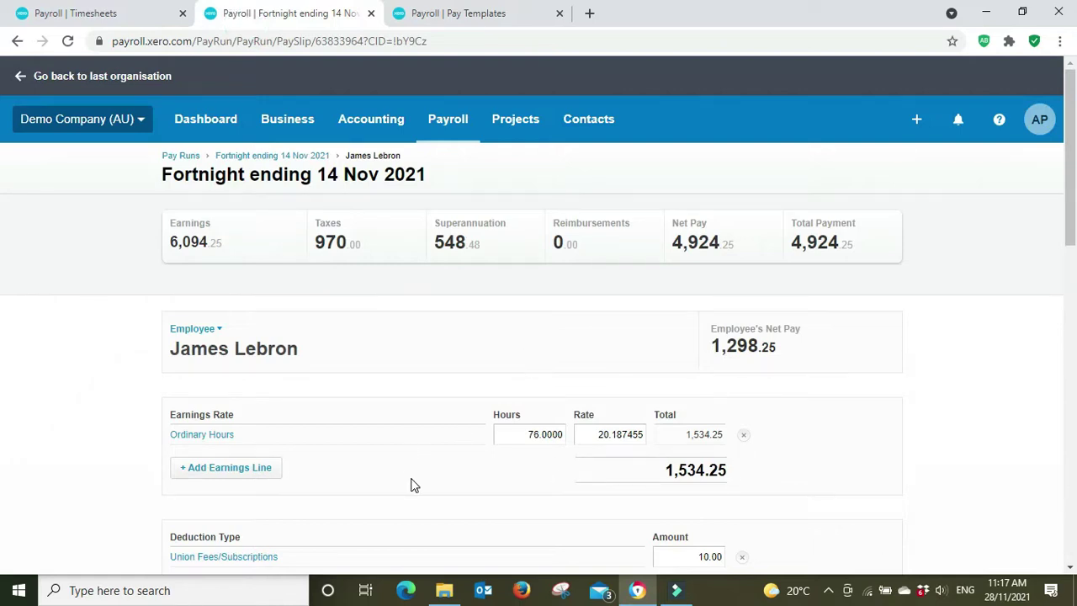
{"action": "left_click", "coordinate": [483, 10]}
{"action": "left_click", "coordinate": [271, 12]}
Save a new timesheet for the first employee for Fortnight ending 14 Nov 2021
{"action": "left_click", "coordinate": [110, 7]}
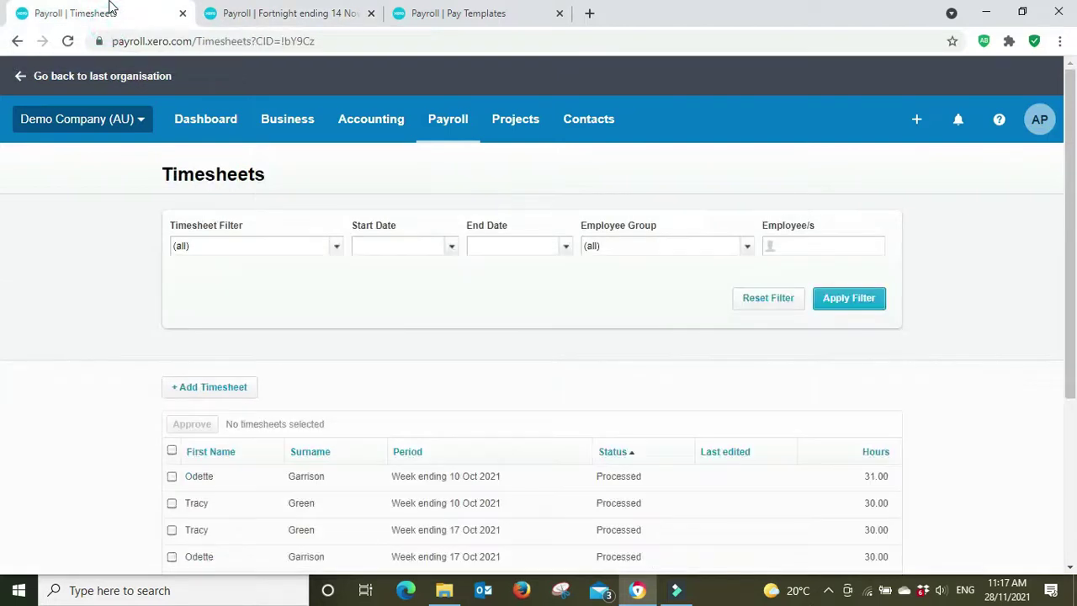
{"action": "left_click", "coordinate": [262, 10]}
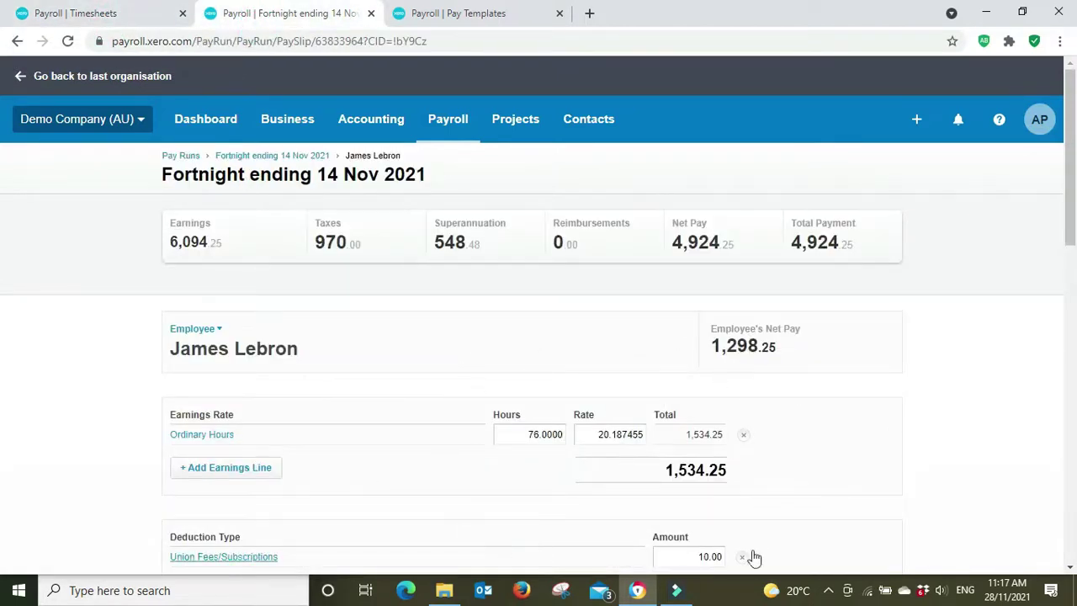
{"action": "left_click", "coordinate": [101, 12]}
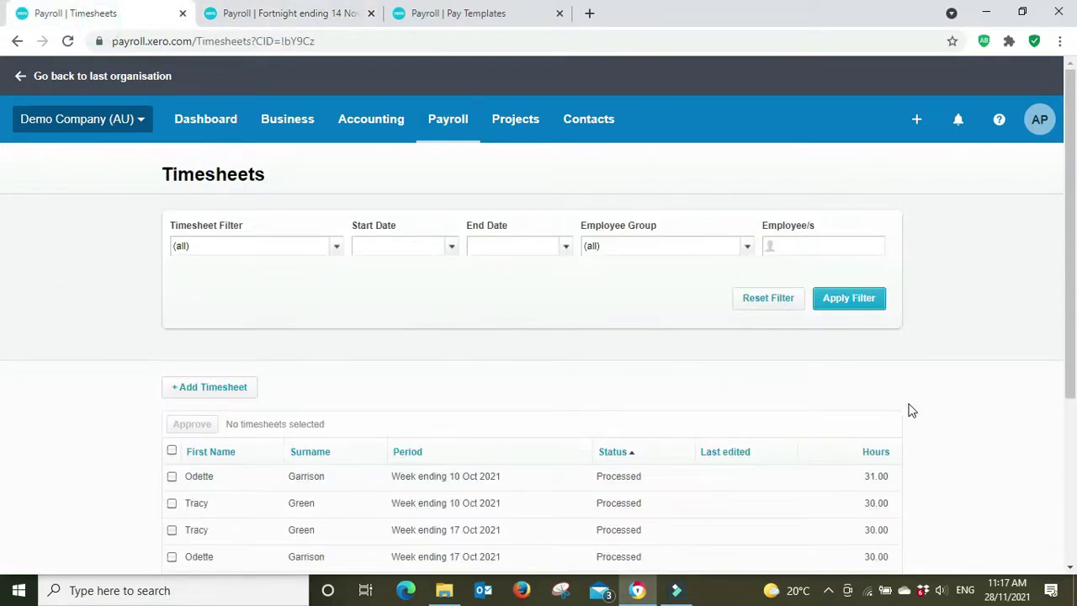
{"action": "left_click", "coordinate": [192, 396]}
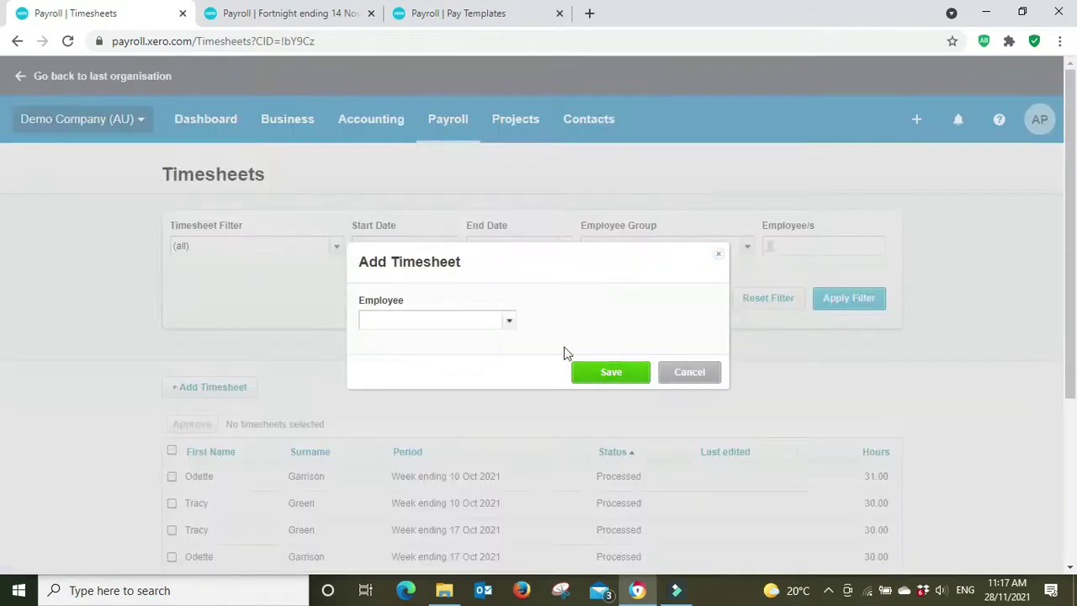
{"action": "left_click", "coordinate": [509, 322]}
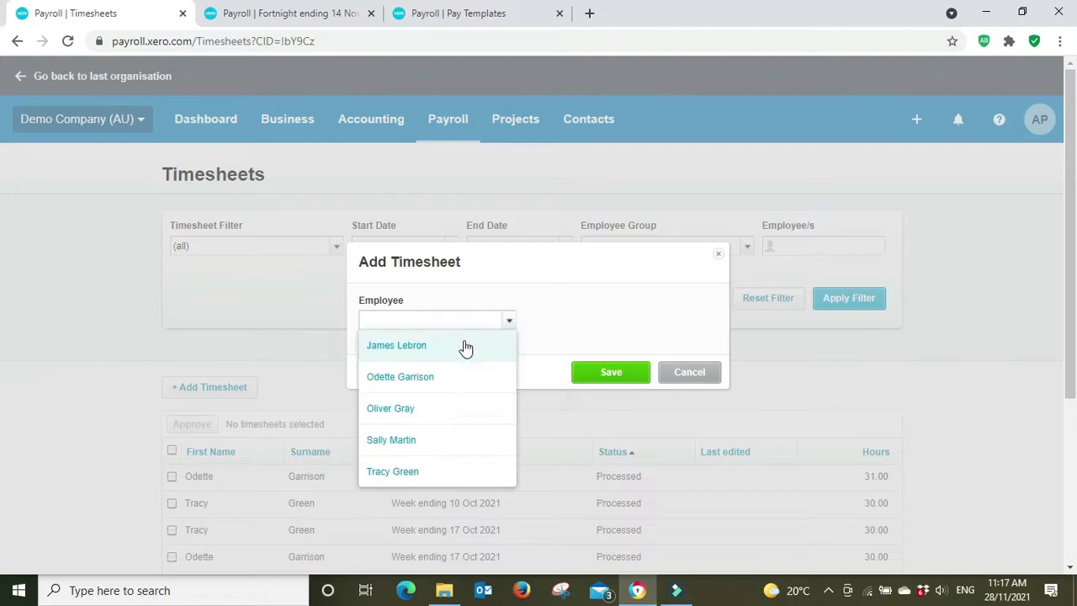
{"action": "left_click", "coordinate": [464, 345]}
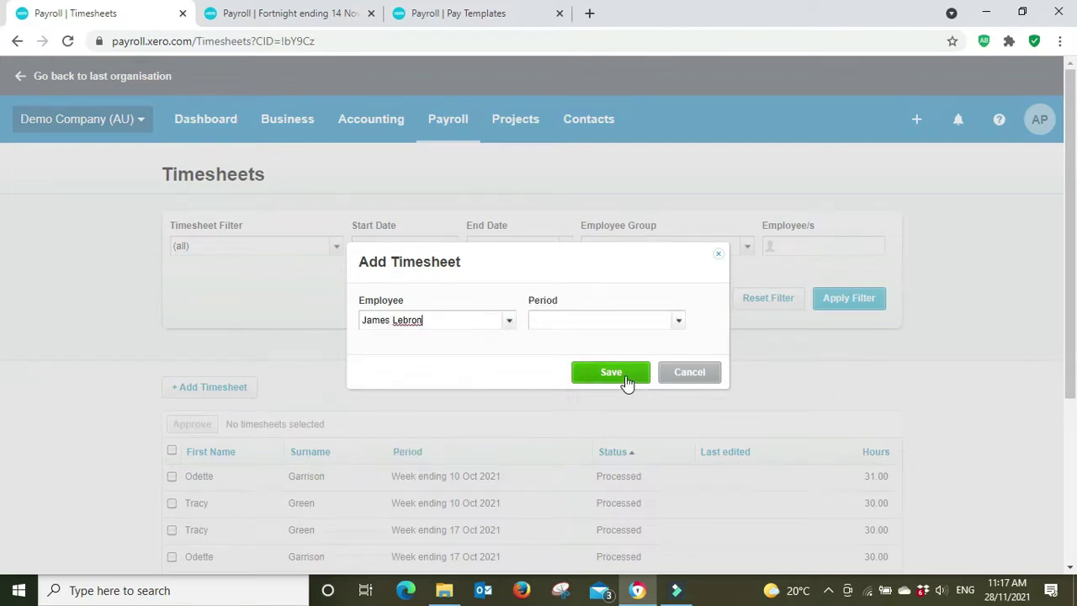
{"action": "left_click", "coordinate": [679, 325]}
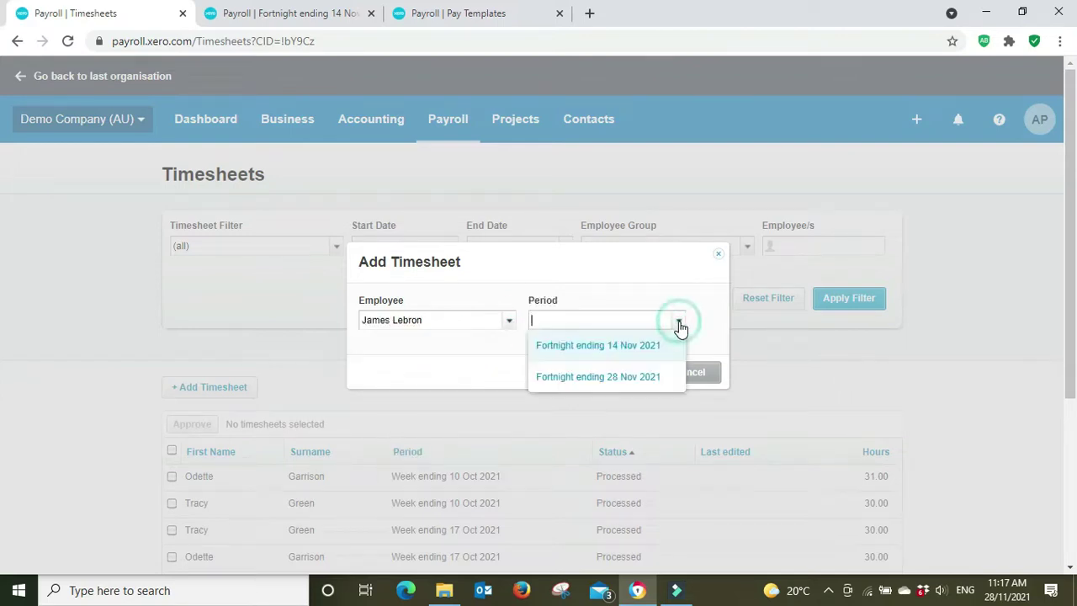
{"action": "left_click", "coordinate": [635, 347]}
{"action": "left_click", "coordinate": [621, 380]}
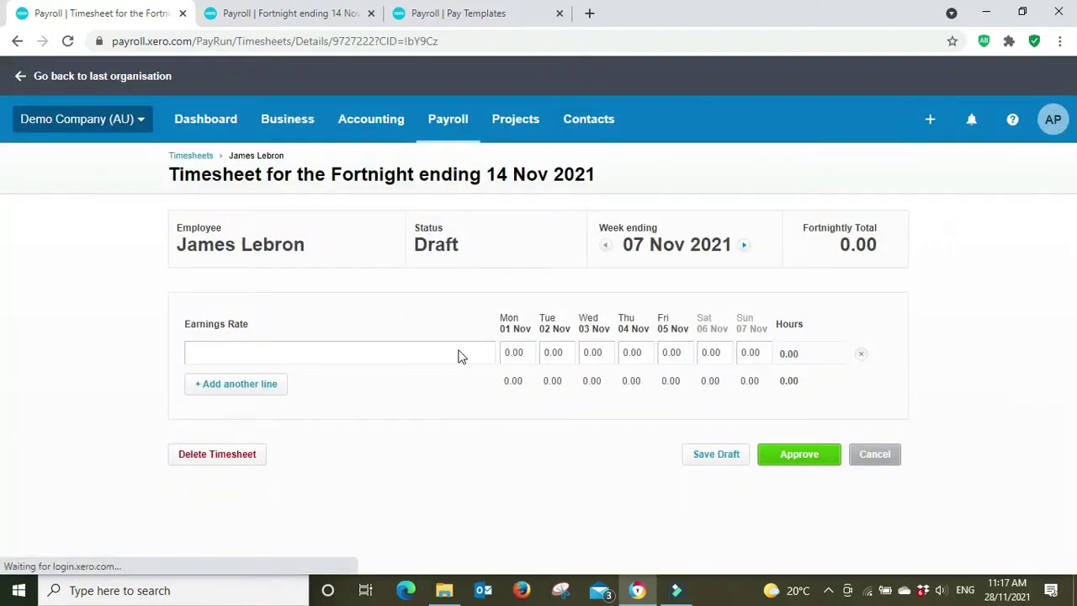
Check the timesheet's second week, then return to the payslip showing 76.0000 Ordinary Hours
{"action": "left_click", "coordinate": [459, 353]}
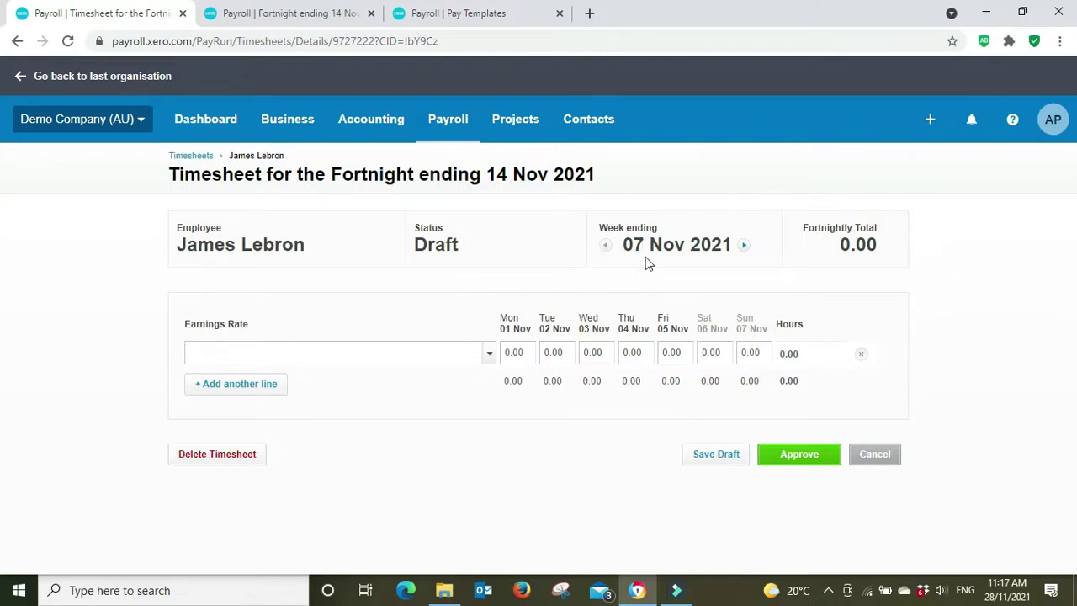
{"action": "left_click", "coordinate": [744, 245]}
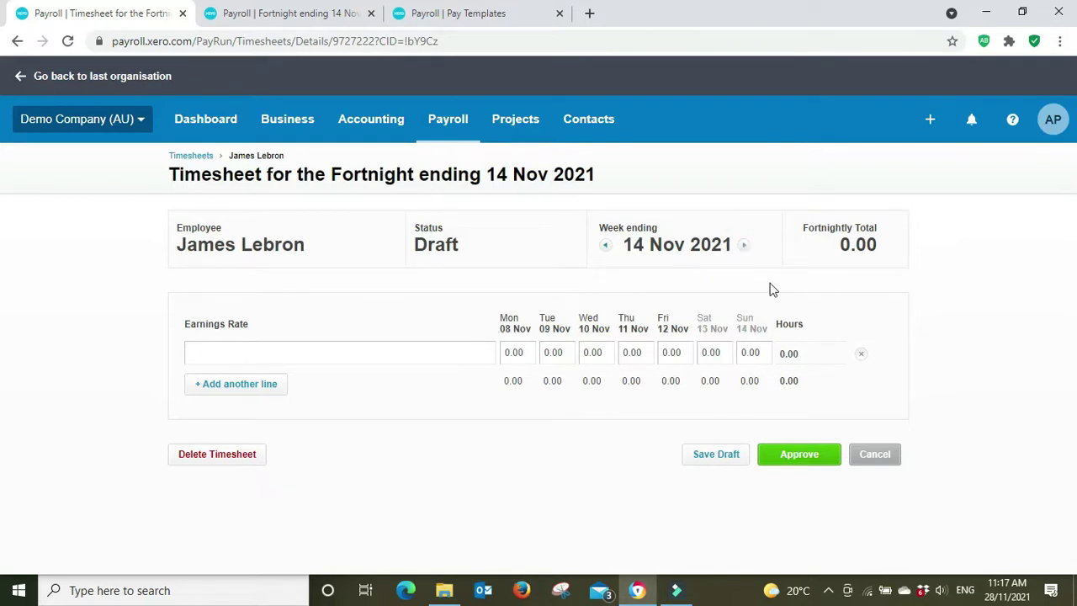
{"action": "left_click", "coordinate": [286, 15]}
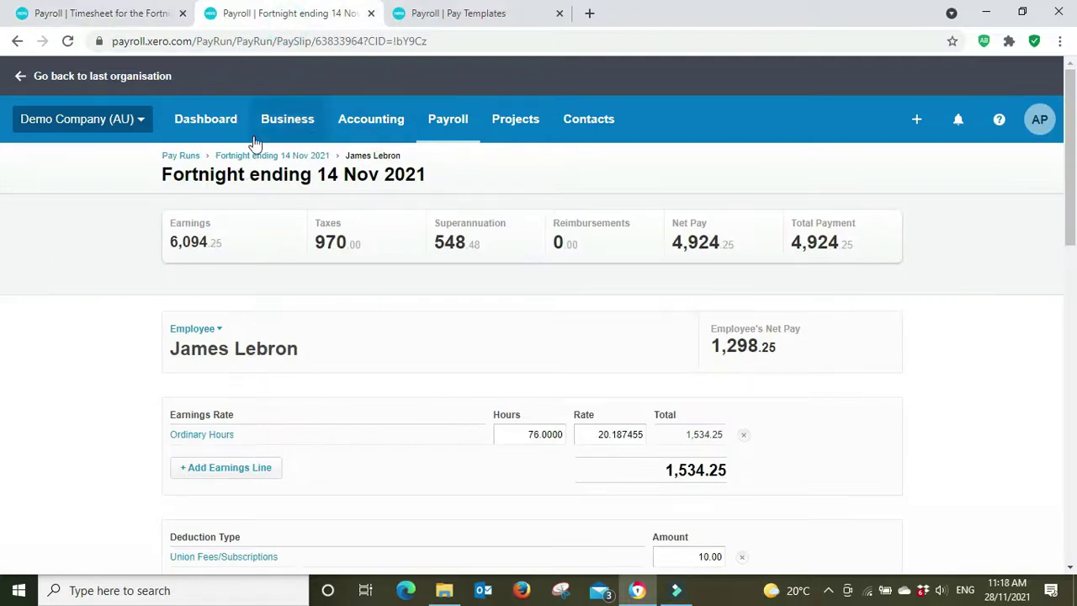
Set the timesheet line to Ordinary Hours with 8 hours each Mon–Wed, totalling 24.00
{"action": "left_click", "coordinate": [108, 13]}
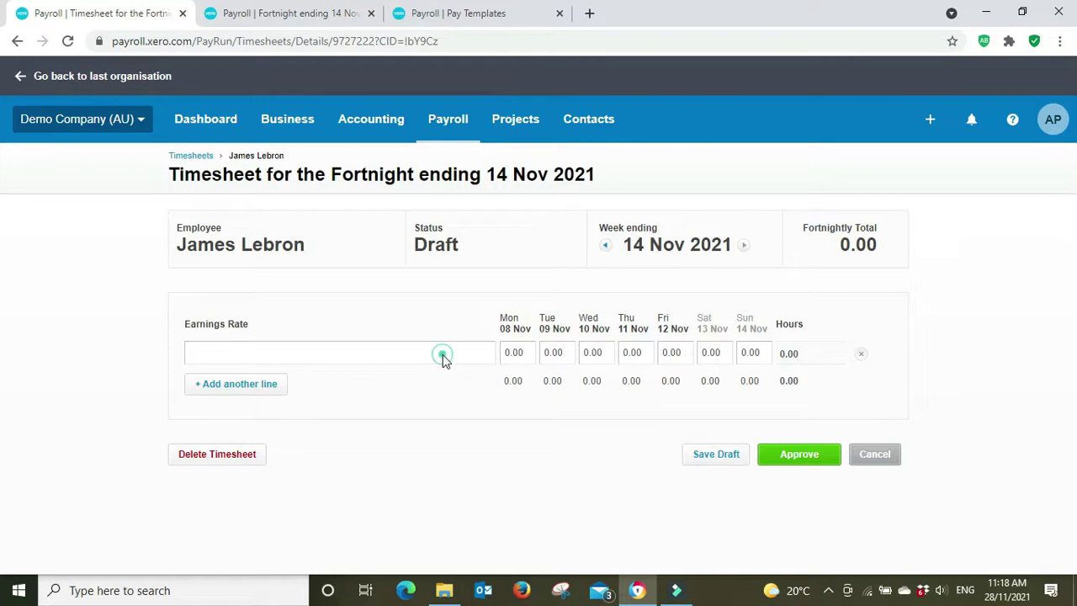
{"action": "left_click", "coordinate": [490, 356]}
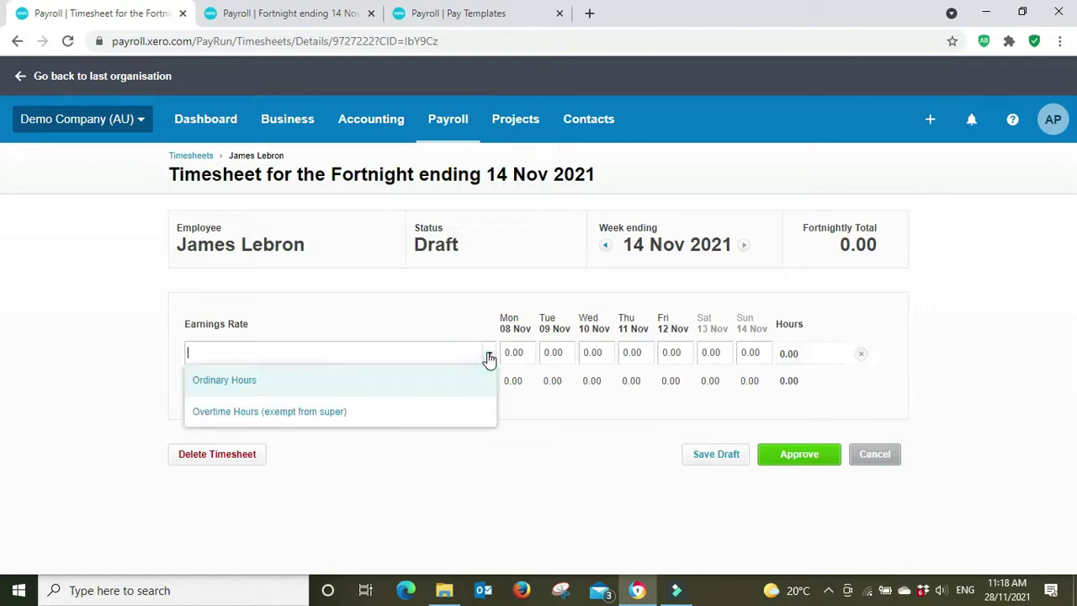
{"action": "left_click", "coordinate": [398, 382]}
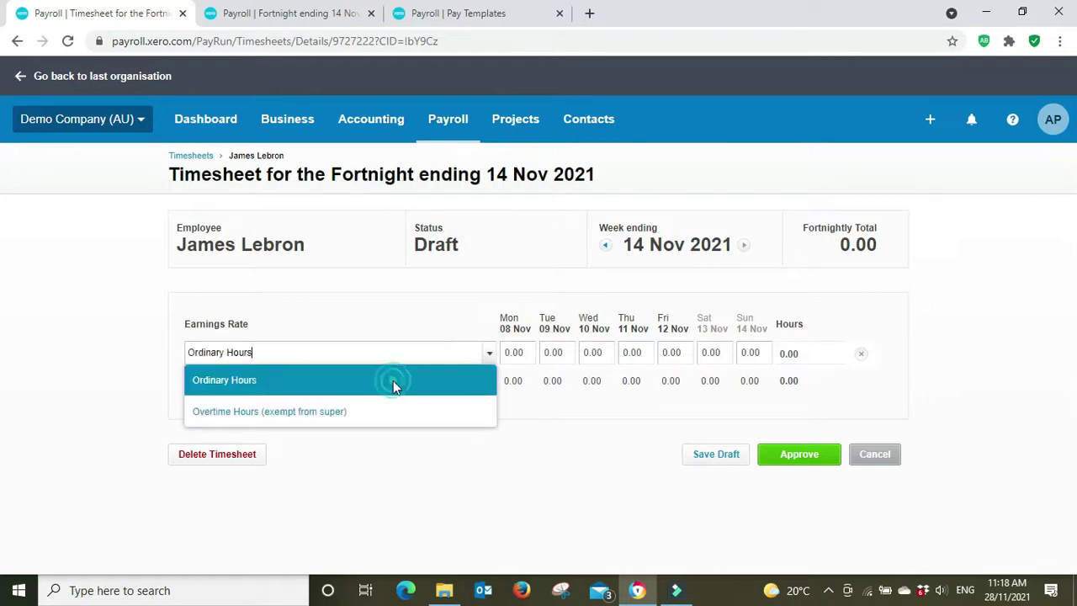
{"action": "left_click", "coordinate": [513, 351]}
{"action": "type", "text": "8"}
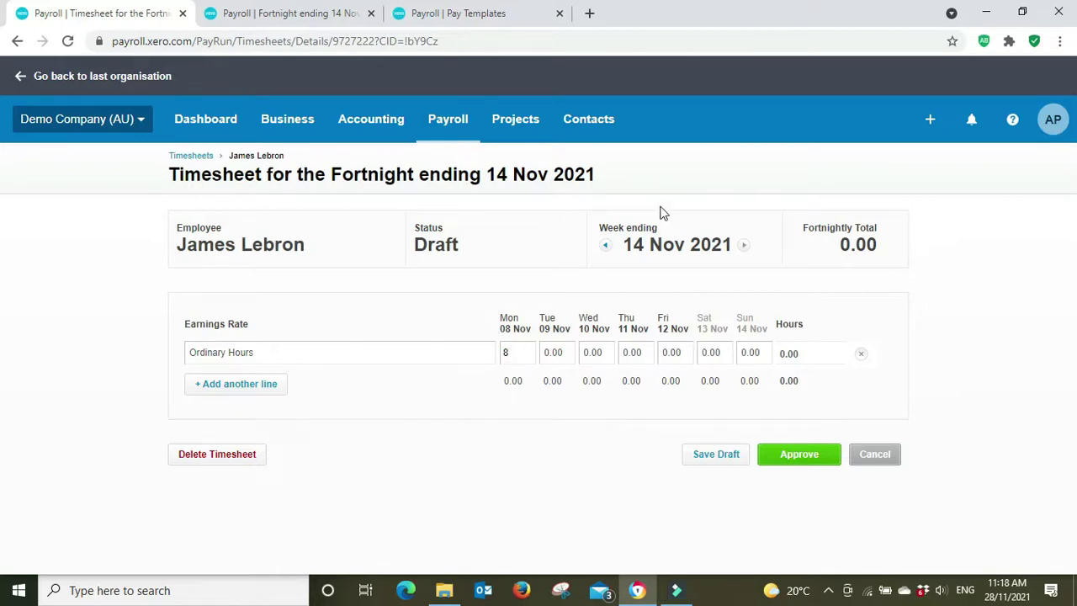
{"action": "key", "text": "Tab"}
{"action": "type", "text": "8"}
{"action": "key", "text": "Tab"}
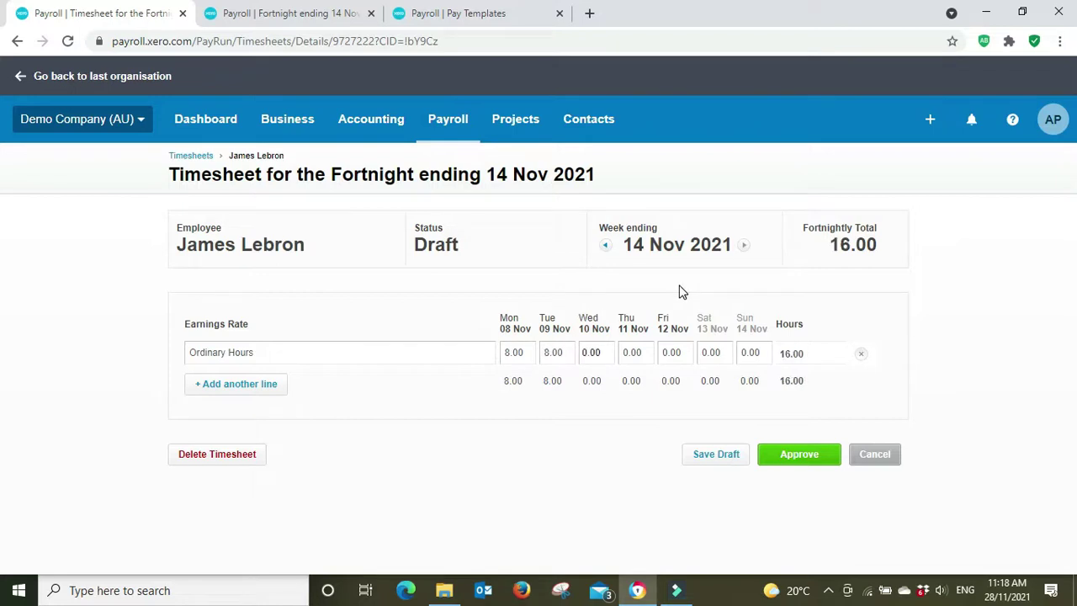
{"action": "type", "text": "8"}
{"action": "key", "text": "Tab"}
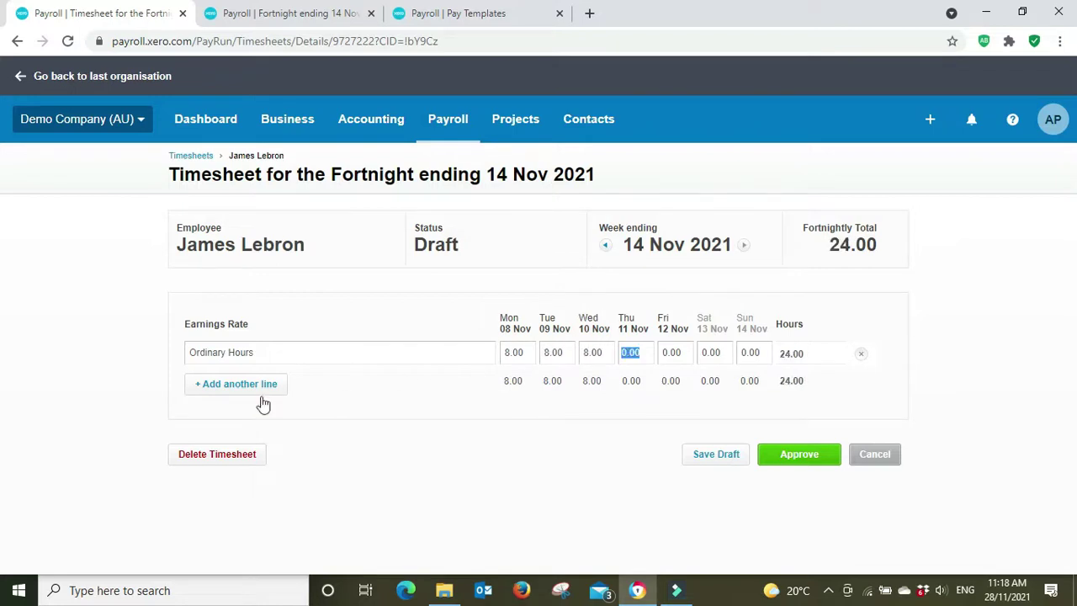
Add an Overtime Hours (exempt from super) line with 2 hours each Mon–Wed
{"action": "left_click", "coordinate": [261, 385]}
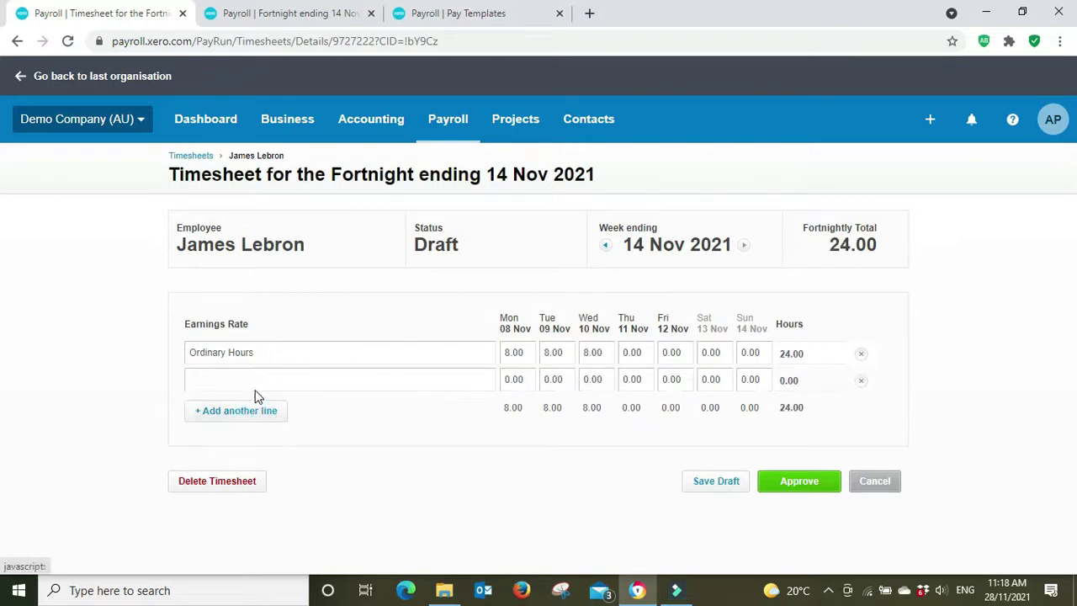
{"action": "left_click", "coordinate": [487, 380]}
{"action": "left_click", "coordinate": [336, 438]}
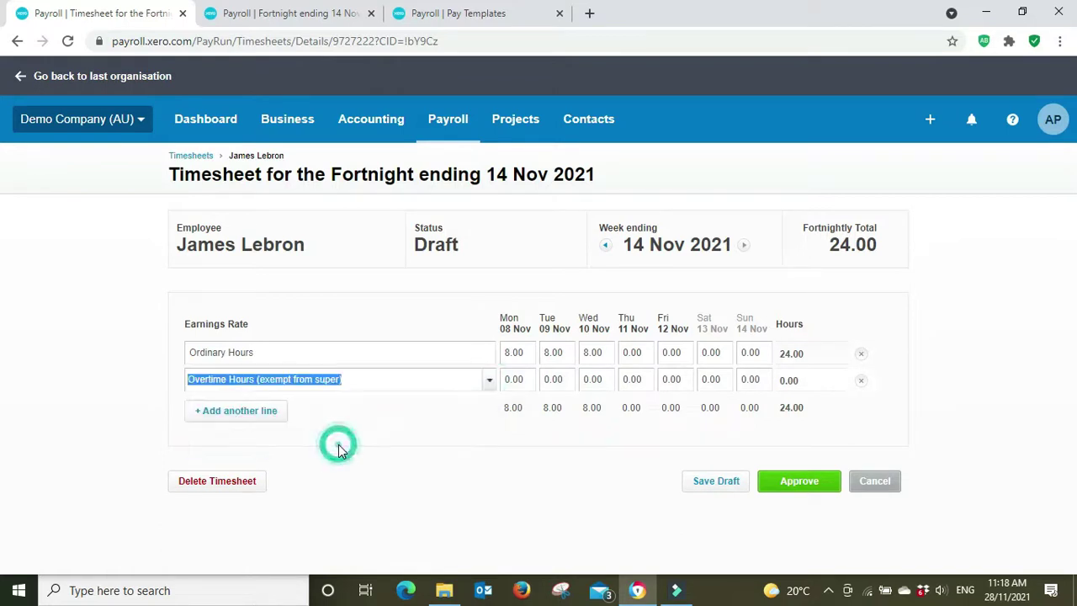
{"action": "left_click", "coordinate": [517, 379]}
{"action": "type", "text": "2"}
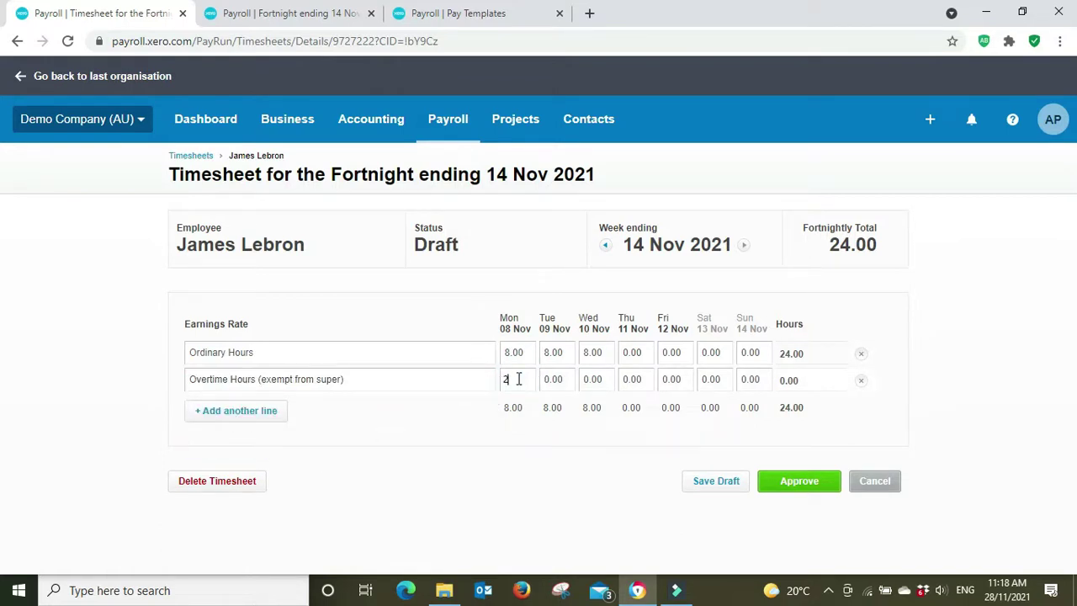
{"action": "key", "text": "Tab"}
{"action": "type", "text": "2"}
{"action": "key", "text": "Tab"}
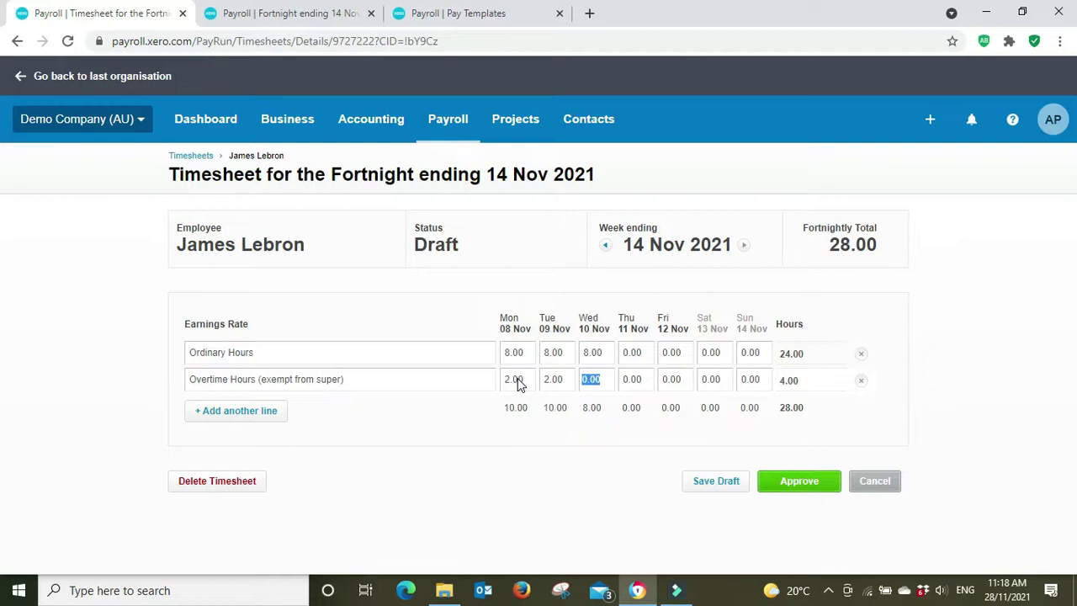
{"action": "type", "text": "2"}
{"action": "key", "text": "Tab"}
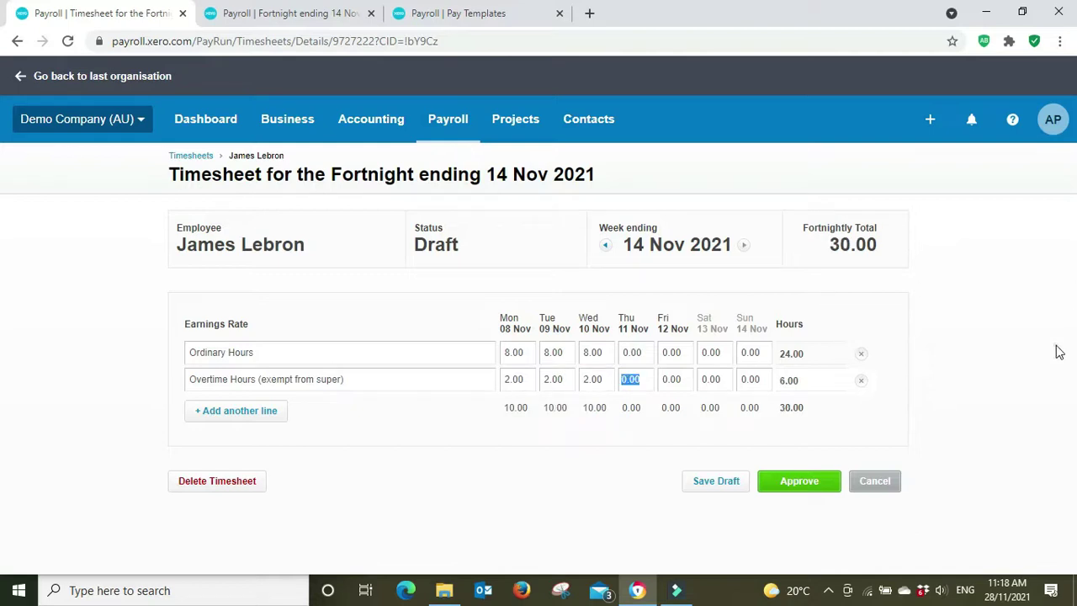
{"action": "left_click", "coordinate": [605, 245]}
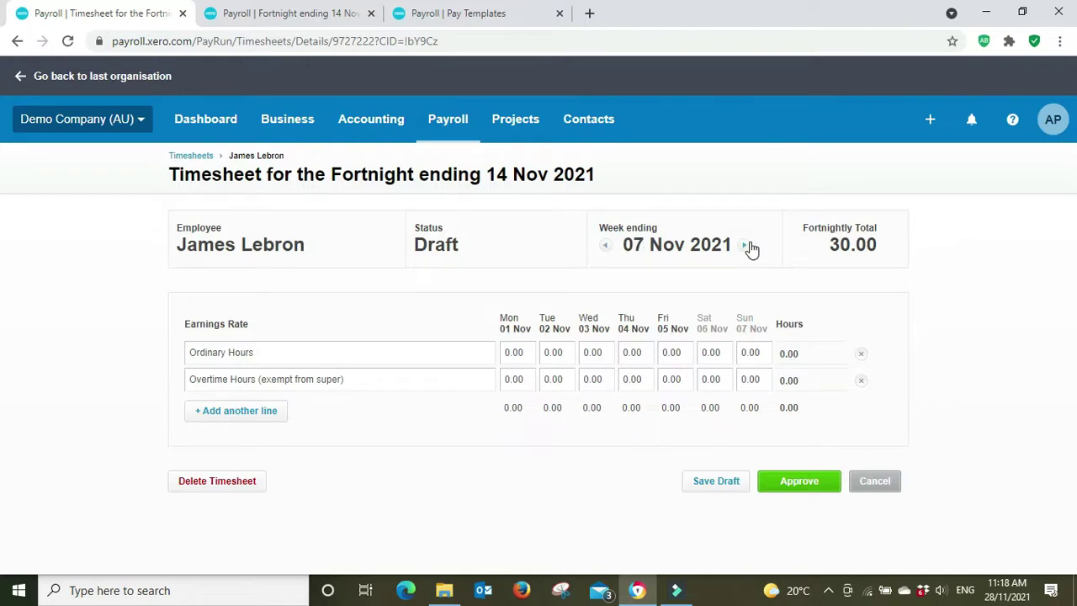
{"action": "left_click", "coordinate": [746, 245]}
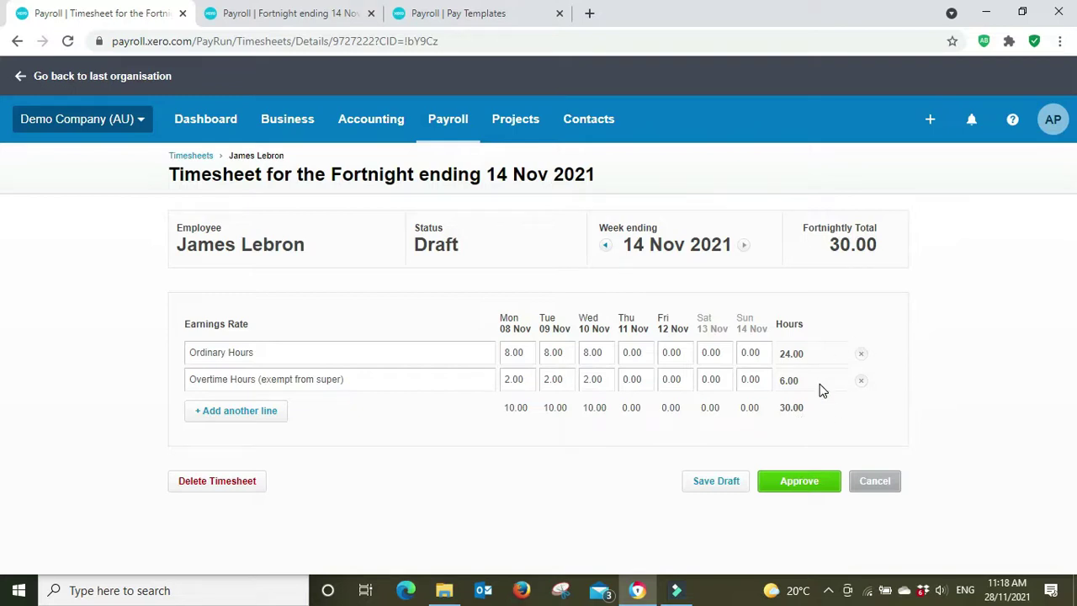
Approve the timesheet and review the Fortnight ending 14 Nov payslip down to the Save buttons
{"action": "left_click", "coordinate": [803, 494]}
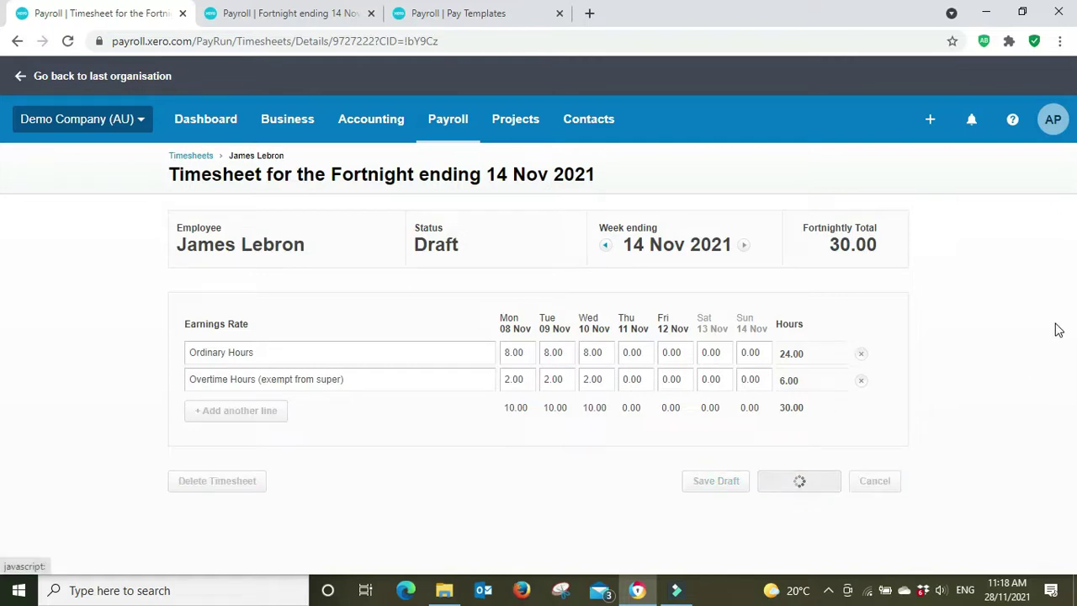
{"action": "left_click", "coordinate": [280, 6]}
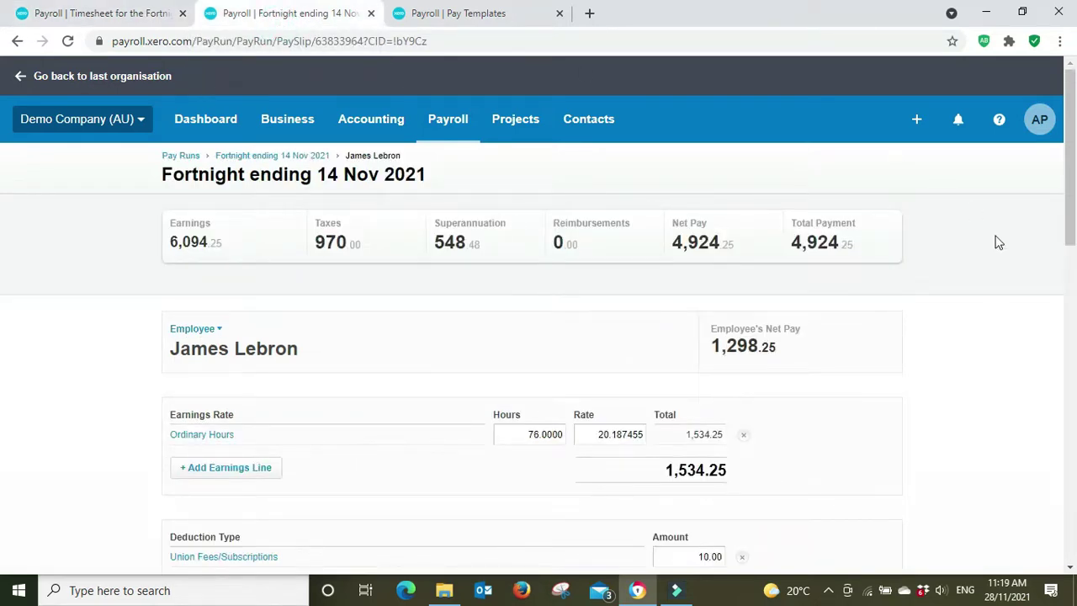
{"action": "scroll", "coordinate": [997, 242], "scroll_direction": "down", "scroll_amount": 8}
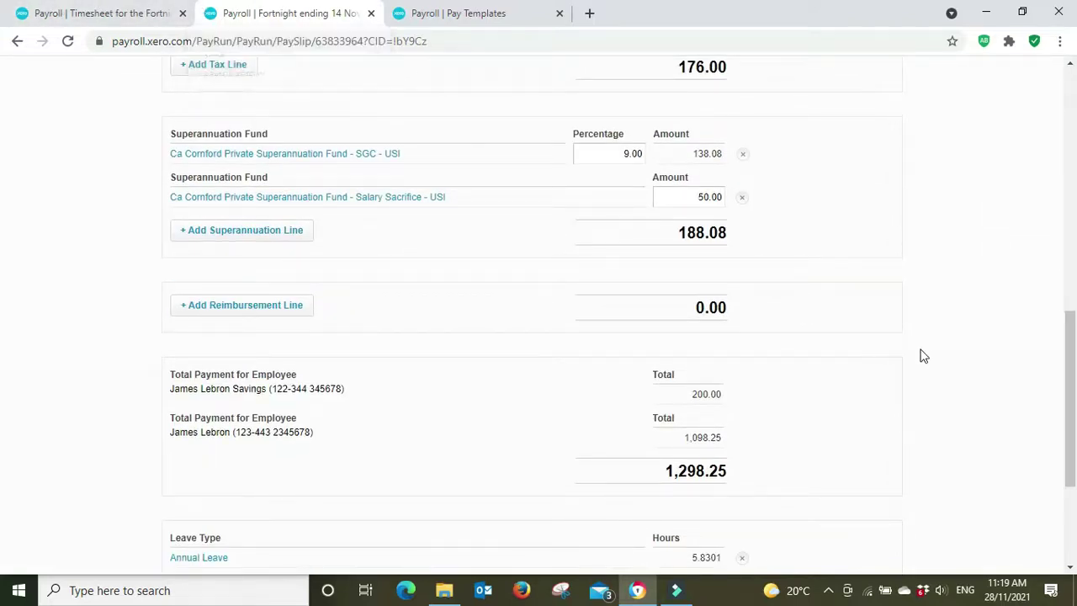
{"action": "scroll", "coordinate": [920, 353], "scroll_direction": "up", "scroll_amount": 5}
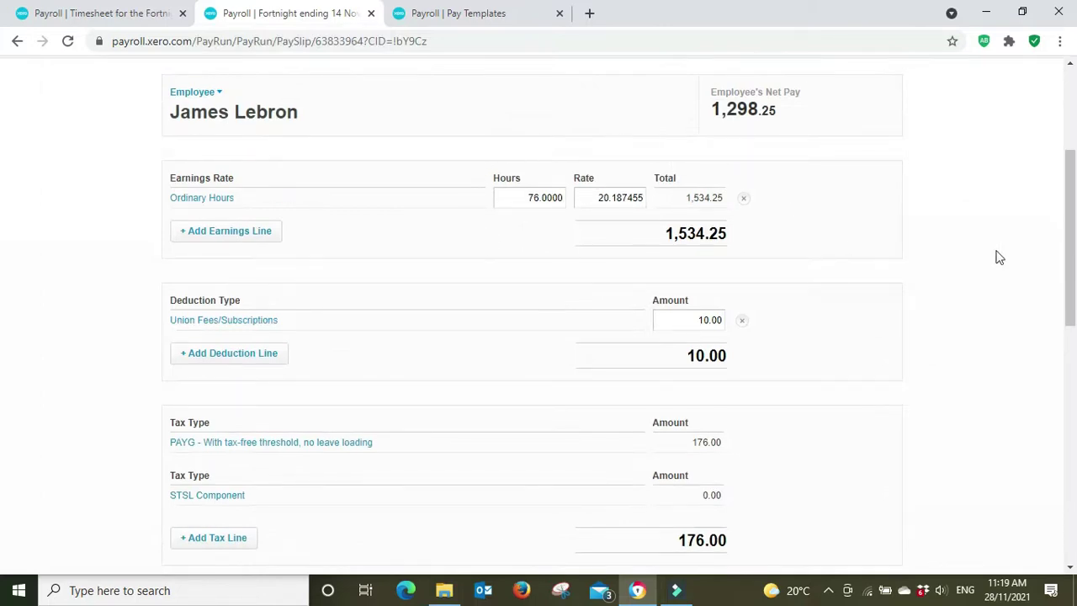
{"action": "scroll", "coordinate": [1003, 254], "scroll_direction": "up", "scroll_amount": 2}
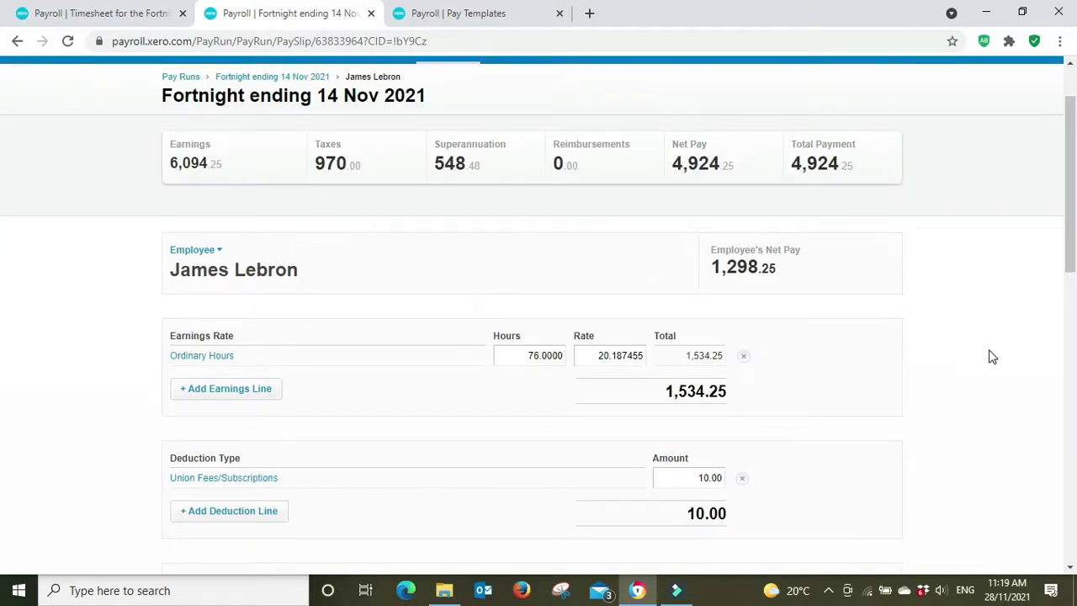
{"action": "scroll", "coordinate": [991, 356], "scroll_direction": "down", "scroll_amount": 6}
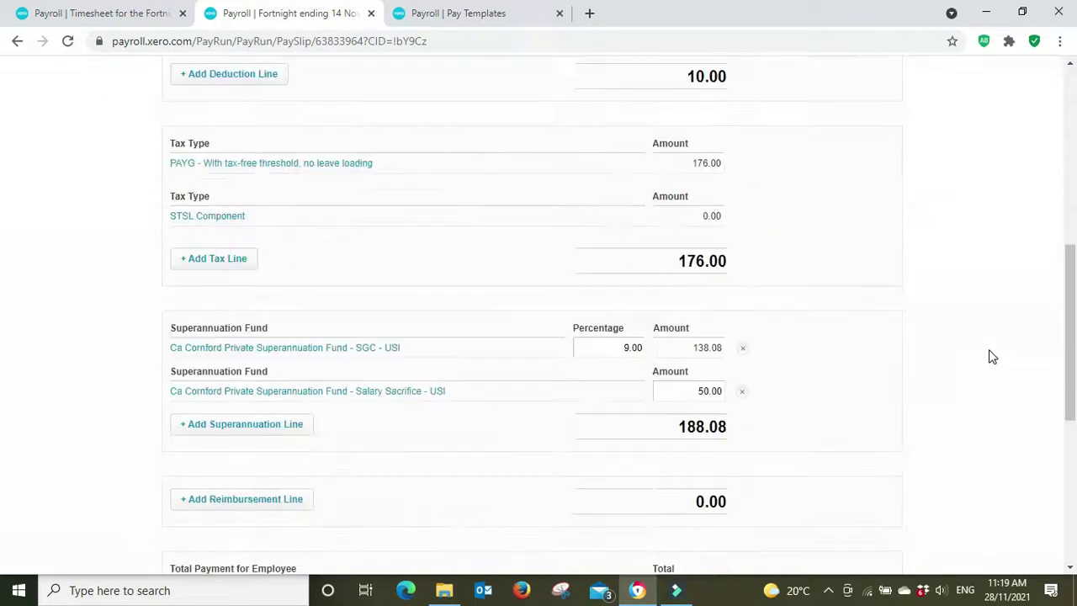
{"action": "scroll", "coordinate": [991, 356], "scroll_direction": "down", "scroll_amount": 5}
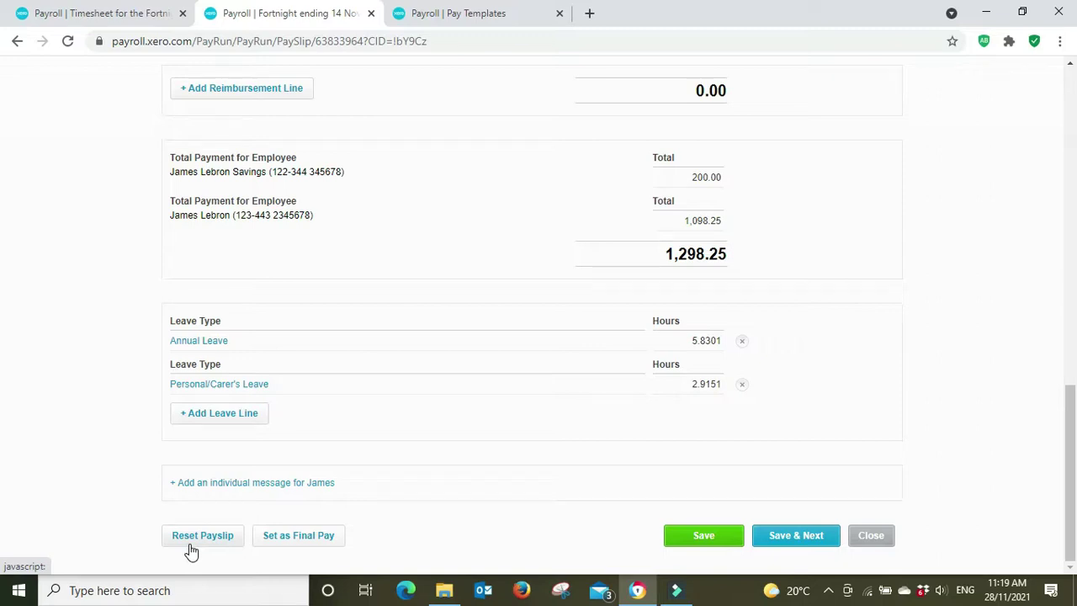
Reset the payslip so earnings become 24 ordinary and 6 overtime hours, net pay 606.19
{"action": "left_click", "coordinate": [191, 547]}
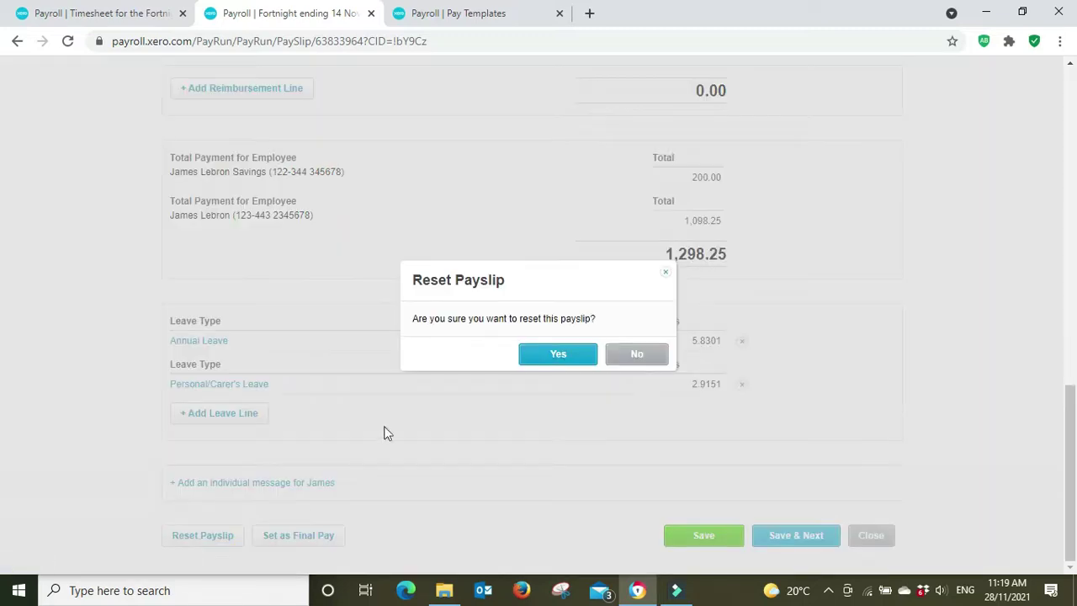
{"action": "left_click", "coordinate": [556, 354]}
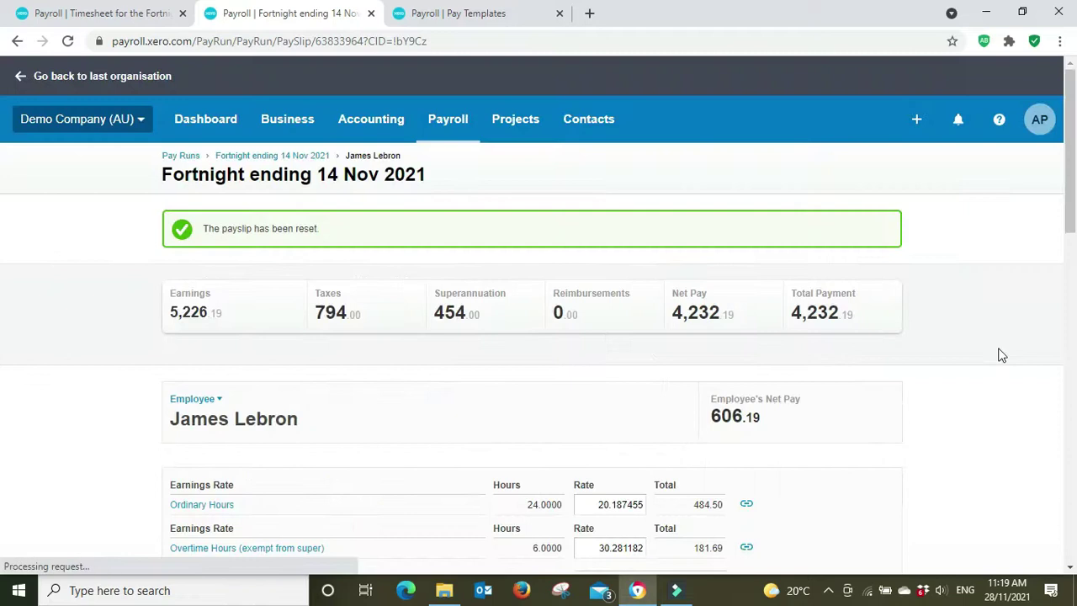
{"action": "scroll", "coordinate": [1001, 355], "scroll_direction": "down", "scroll_amount": 1}
{"action": "scroll", "coordinate": [1001, 355], "scroll_direction": "down", "scroll_amount": 1}
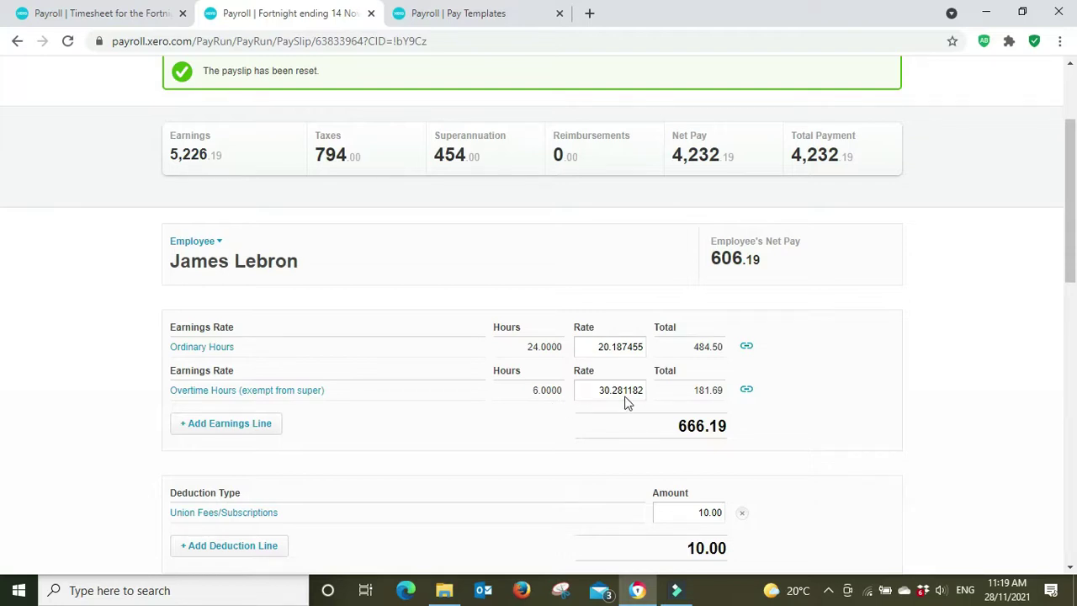
Compare the payslip earnings with the linked approved timesheet, including the week ending 14 Nov 2021
{"action": "left_click", "coordinate": [126, 13]}
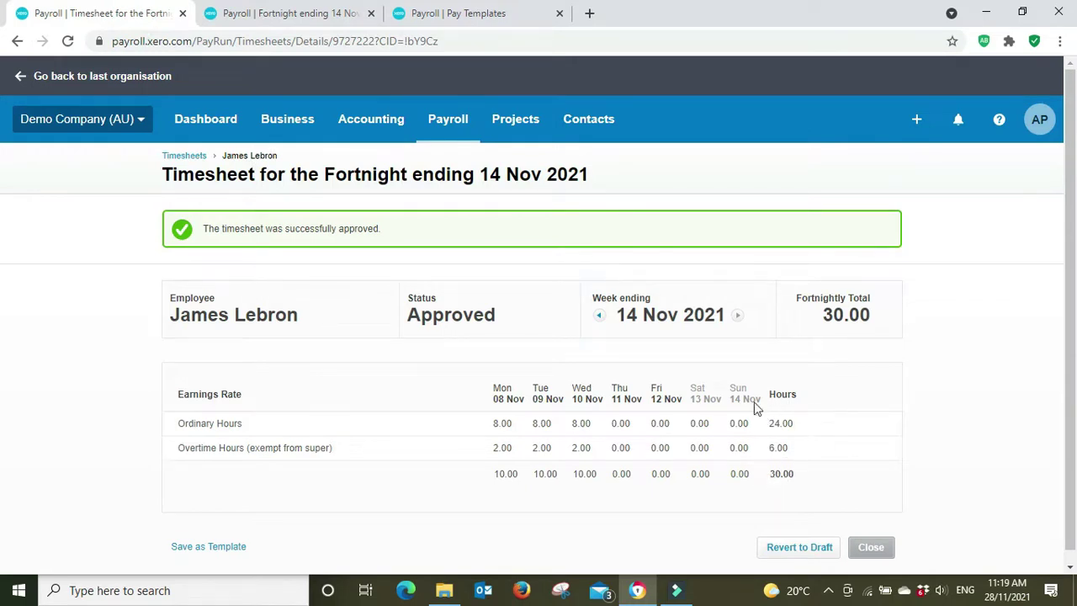
{"action": "left_click", "coordinate": [273, 12]}
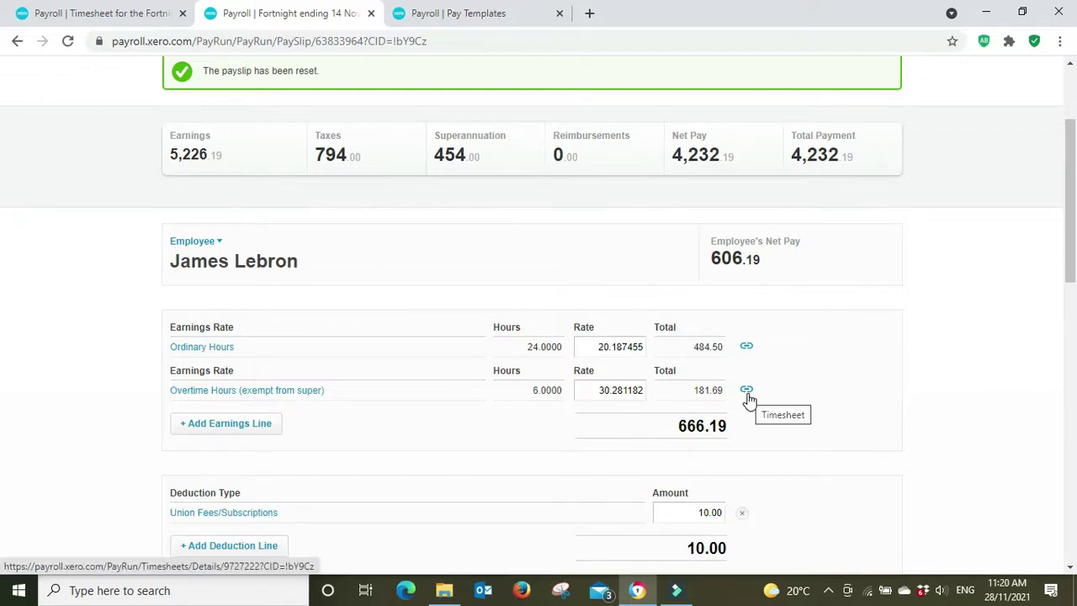
{"action": "left_click", "coordinate": [747, 348]}
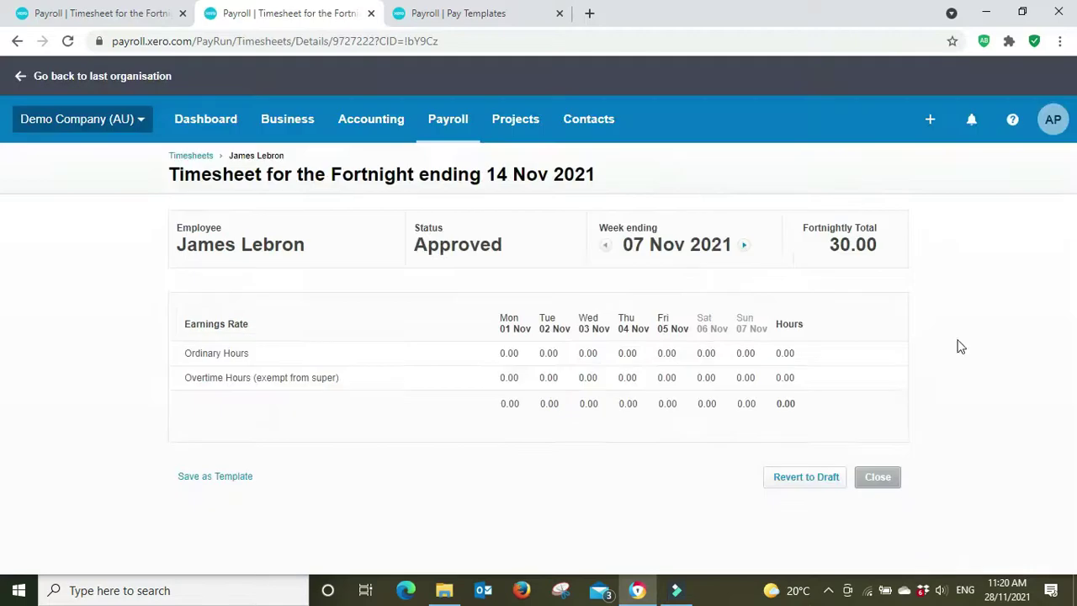
{"action": "left_click", "coordinate": [745, 249]}
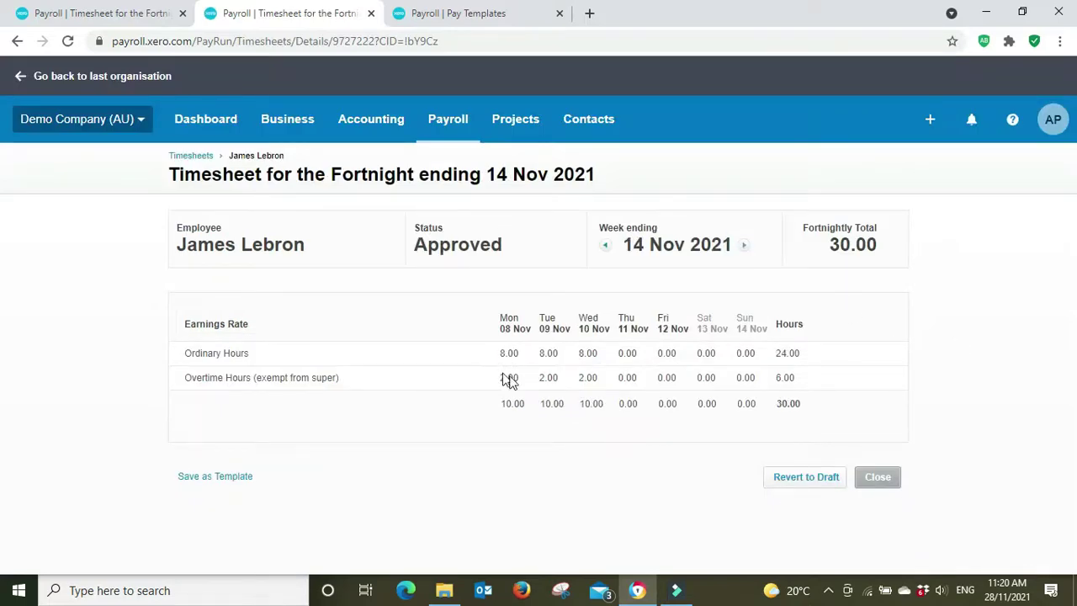
{"action": "left_click", "coordinate": [498, 354]}
Return to the payslip and save it, with 606.19 net split into 200.00 savings and 406.19
{"action": "left_click", "coordinate": [17, 41]}
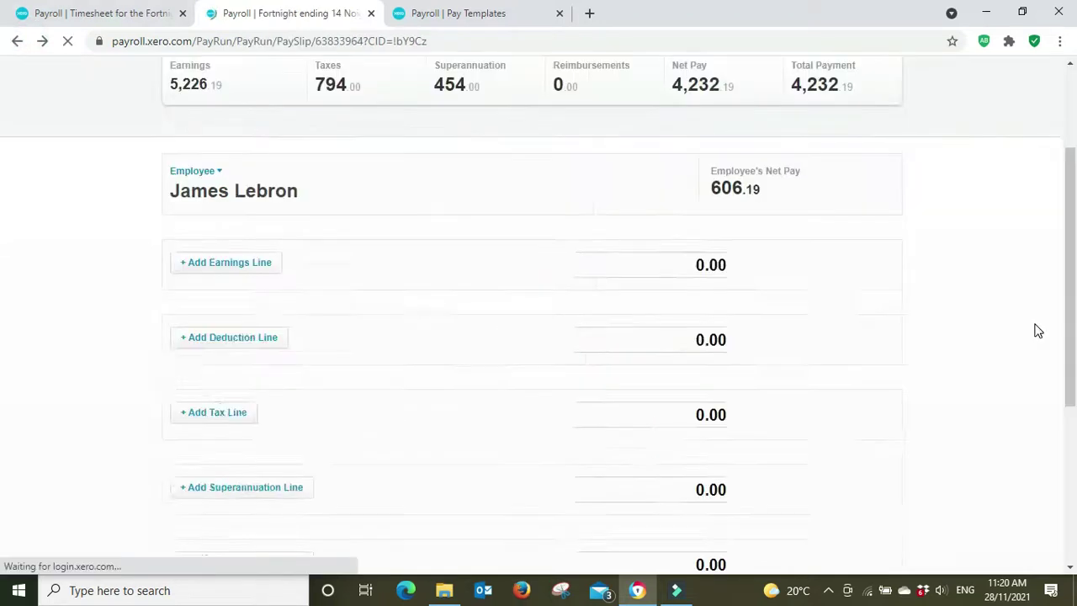
{"action": "scroll", "coordinate": [987, 322], "scroll_direction": "down", "scroll_amount": 10}
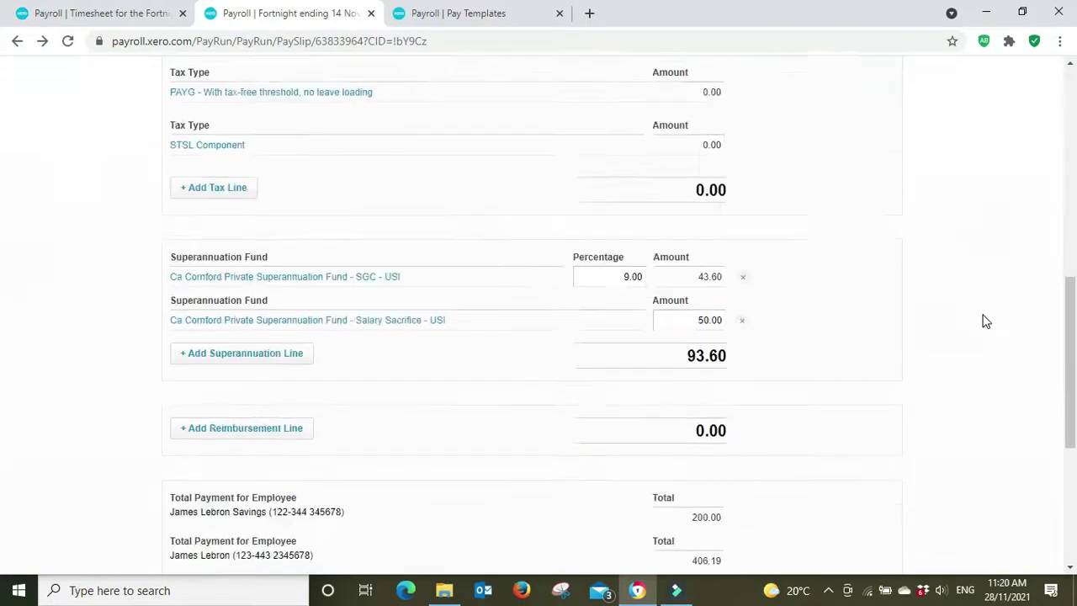
{"action": "left_click", "coordinate": [690, 542]}
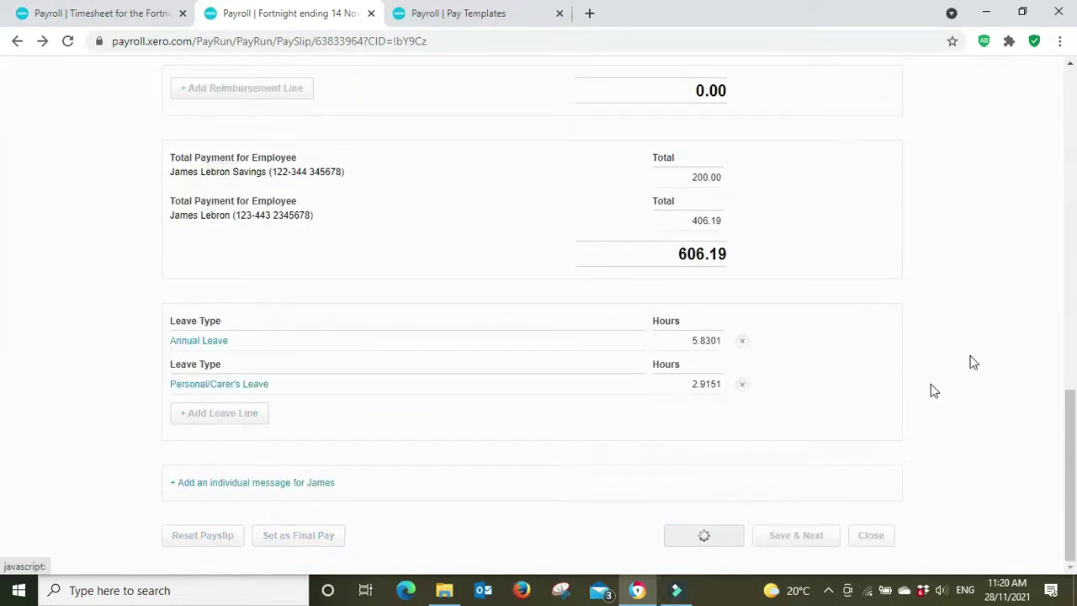